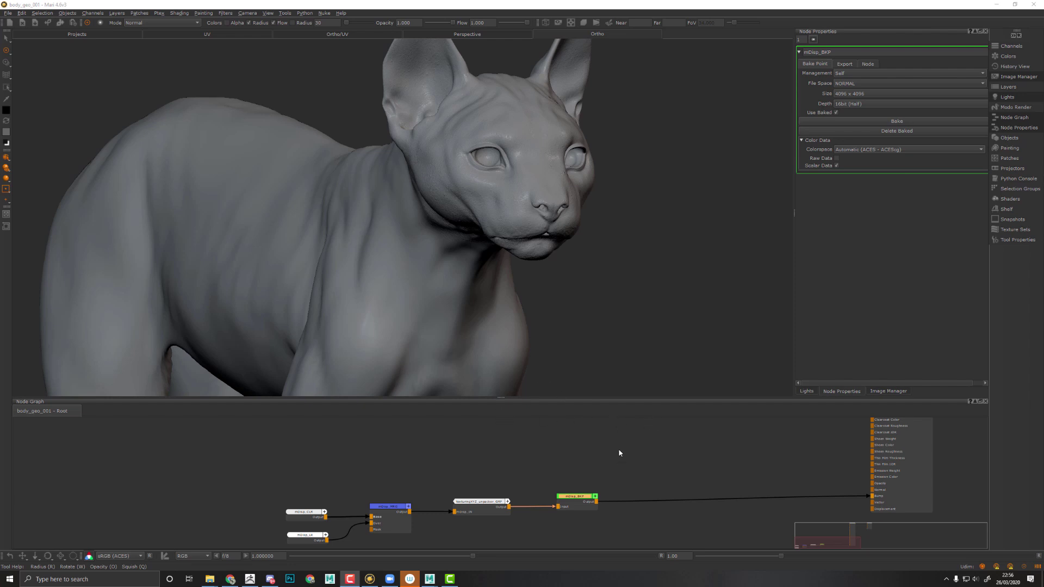
Create a Tiled node in the empty area above the displacement node chain
scroll(620, 440, up, 1)
click(637, 434)
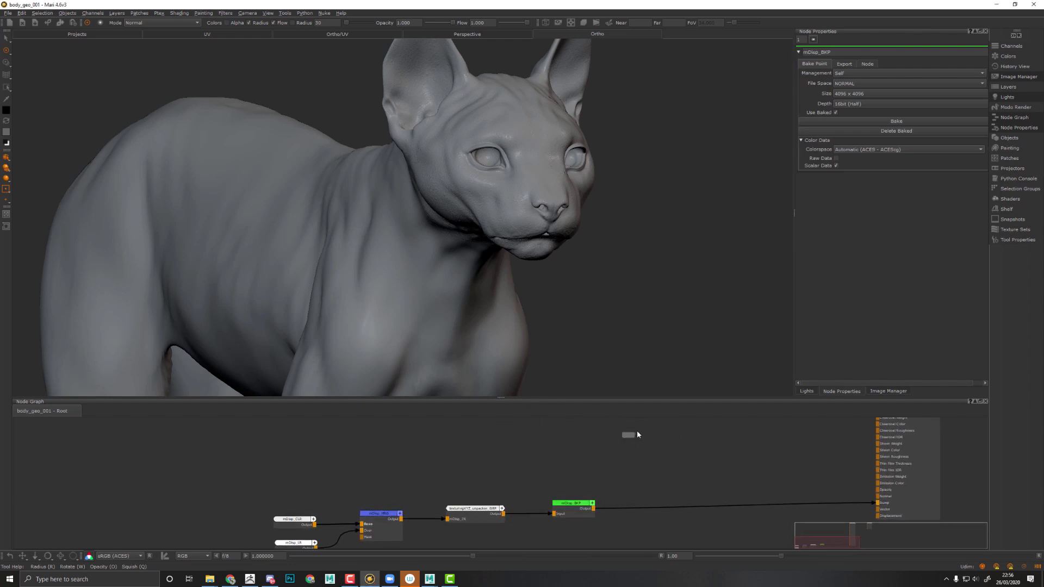
middle_drag(566, 436, 571, 473)
middle_drag(620, 449, 405, 442)
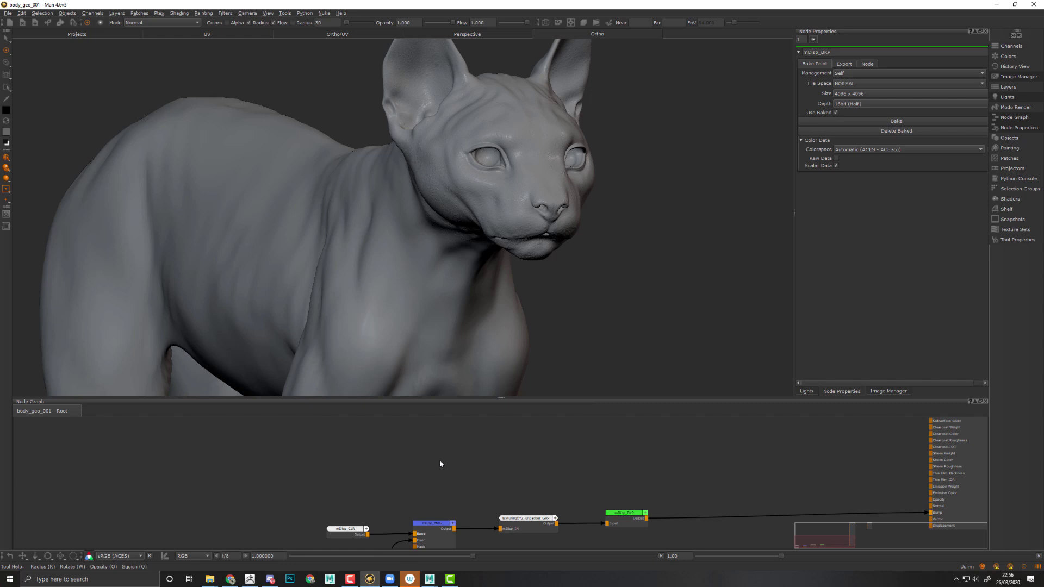
key(Tab)
text(til)
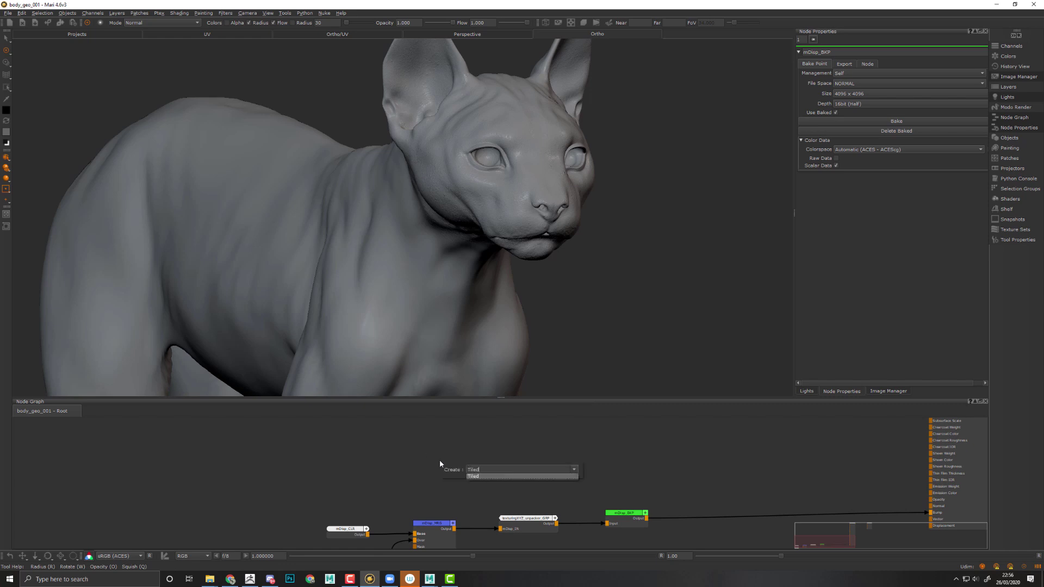
key(Return)
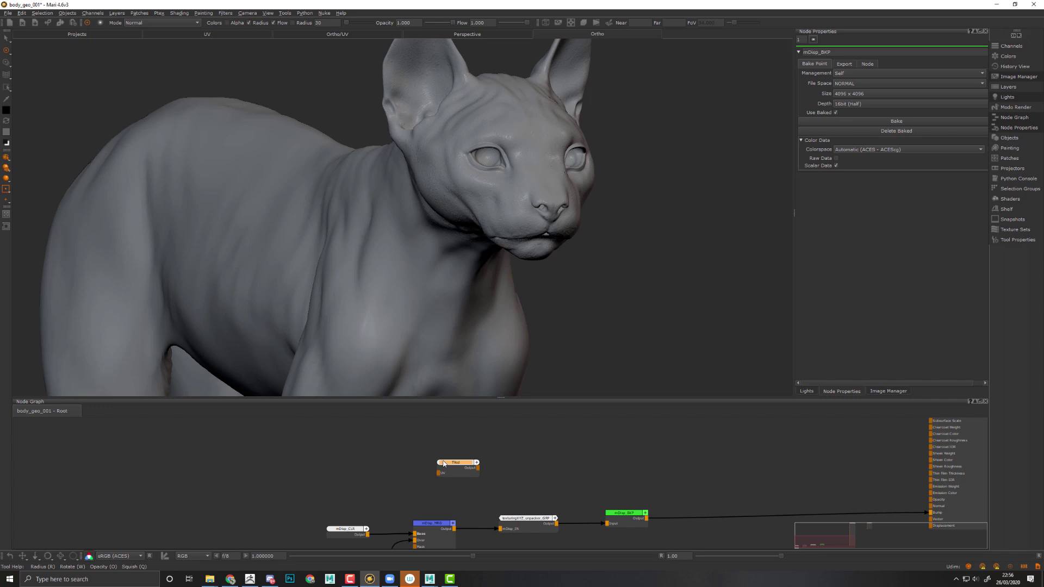
drag(443, 463, 510, 453)
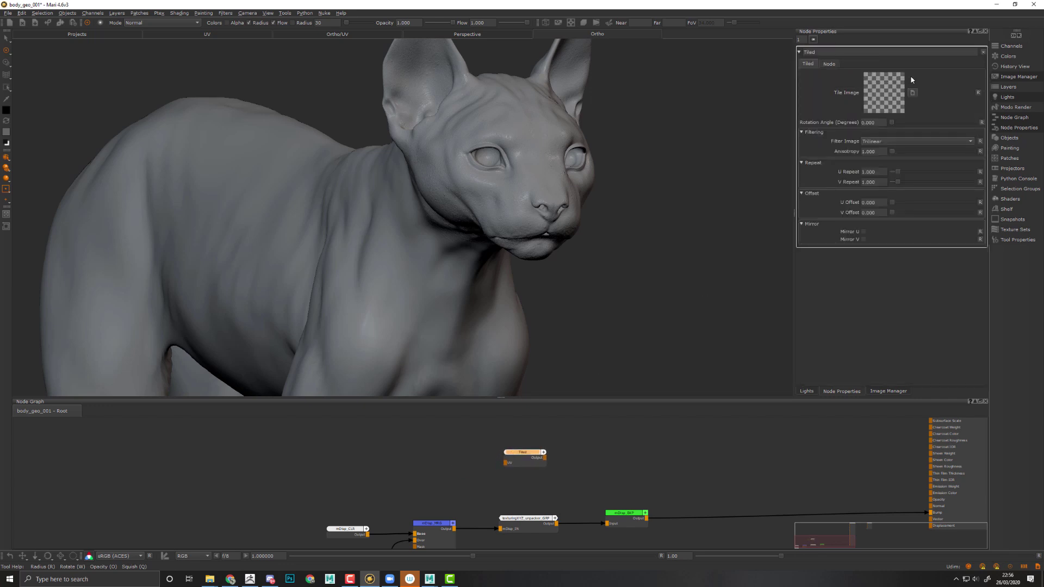
Open the Tiled node's image chooser, then switch to File Explorer and browse to the creatureXYZ folder in textureFiles
click(913, 92)
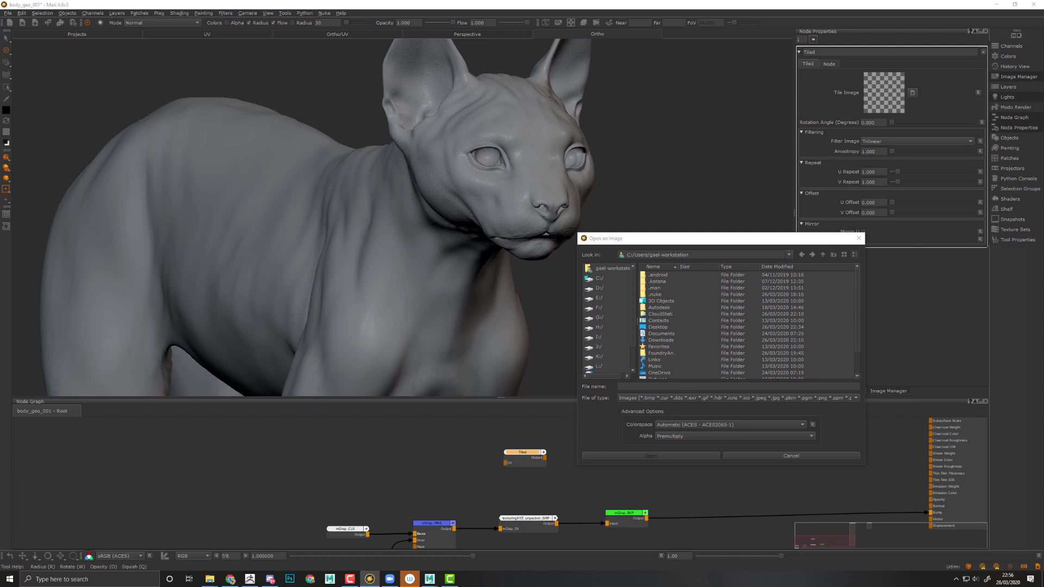
key(alt+Tab)
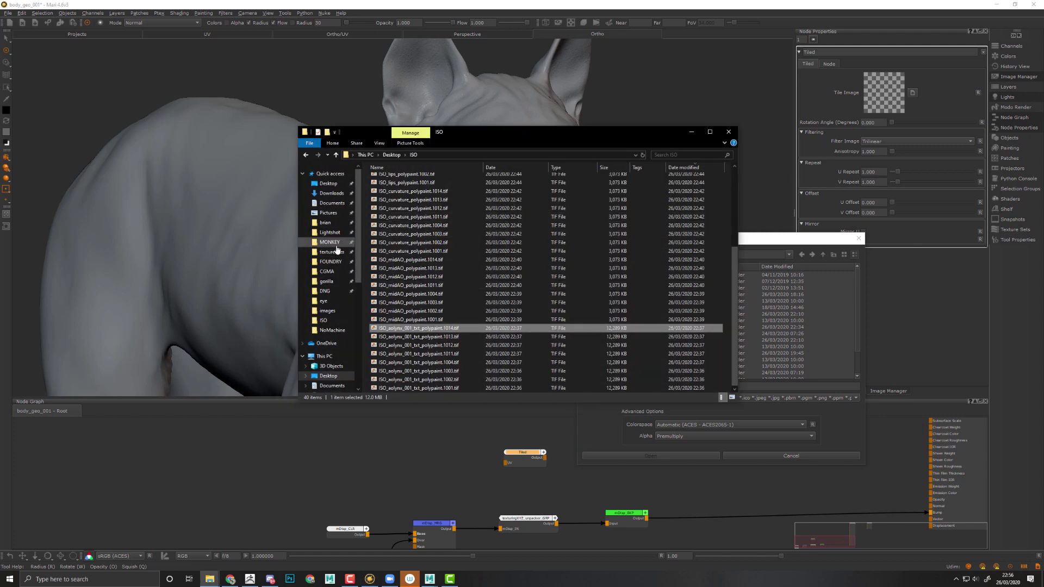
click(332, 252)
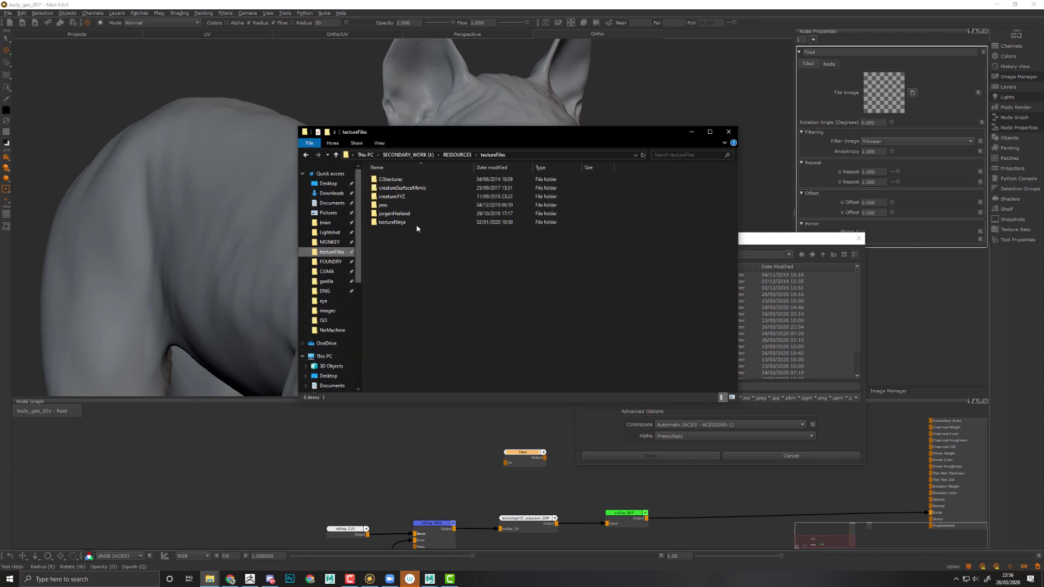
double_click(426, 196)
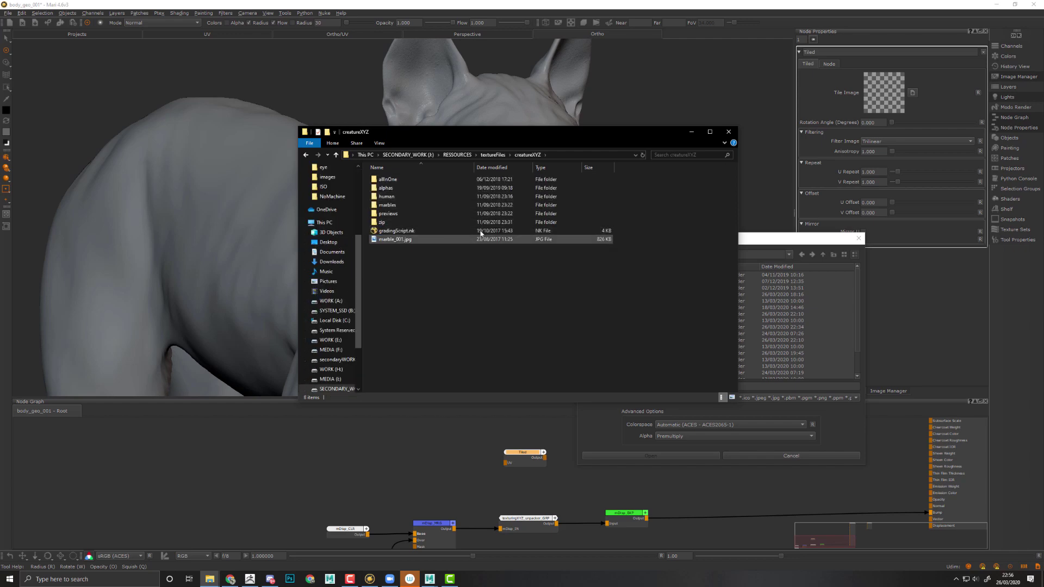
Preview marble_001.jpg in an enlarged Photos window and close it
double_click(400, 240)
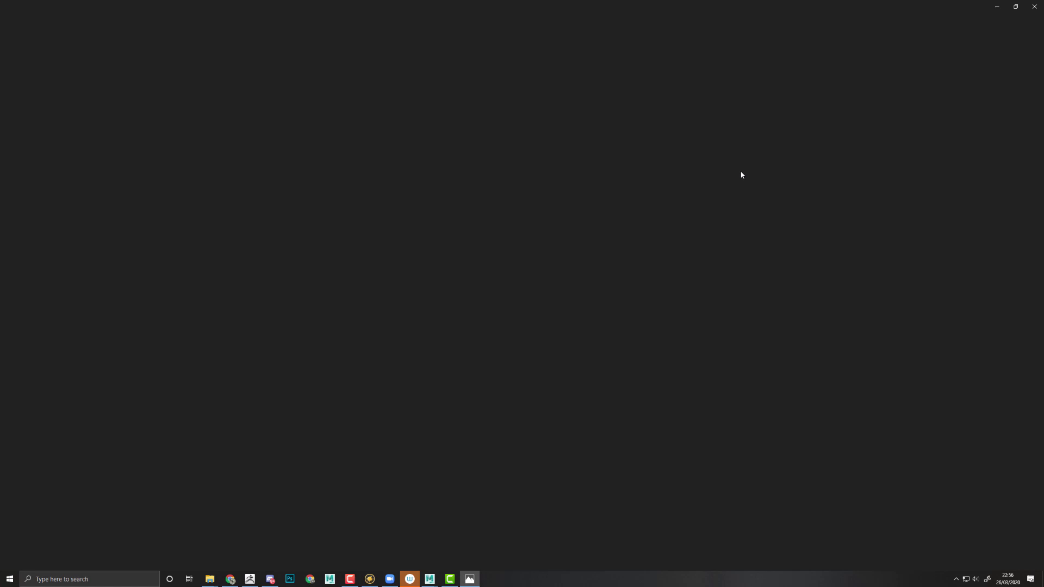
double_click(589, 4)
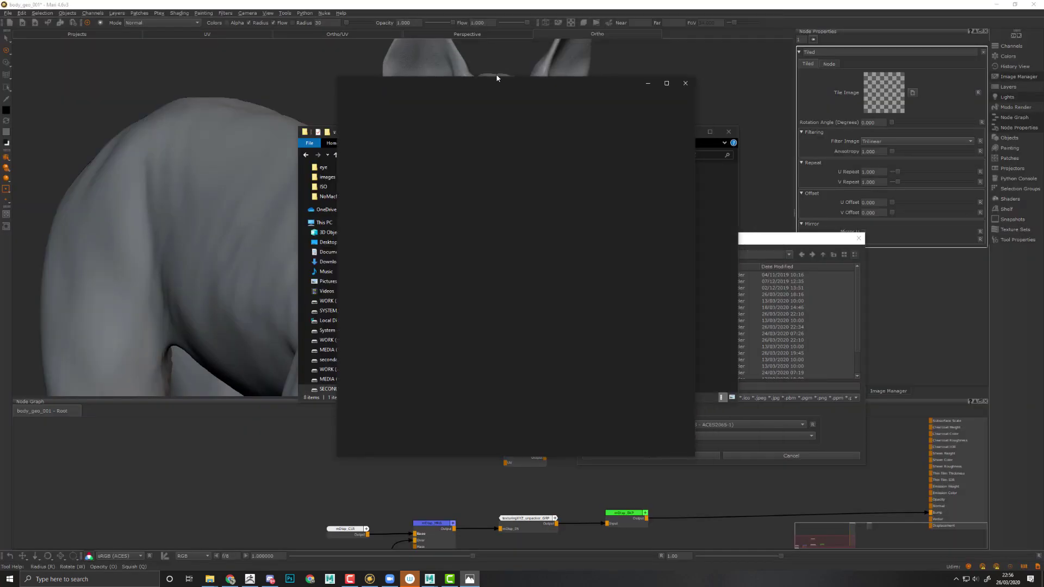
drag(554, 76, 500, 76)
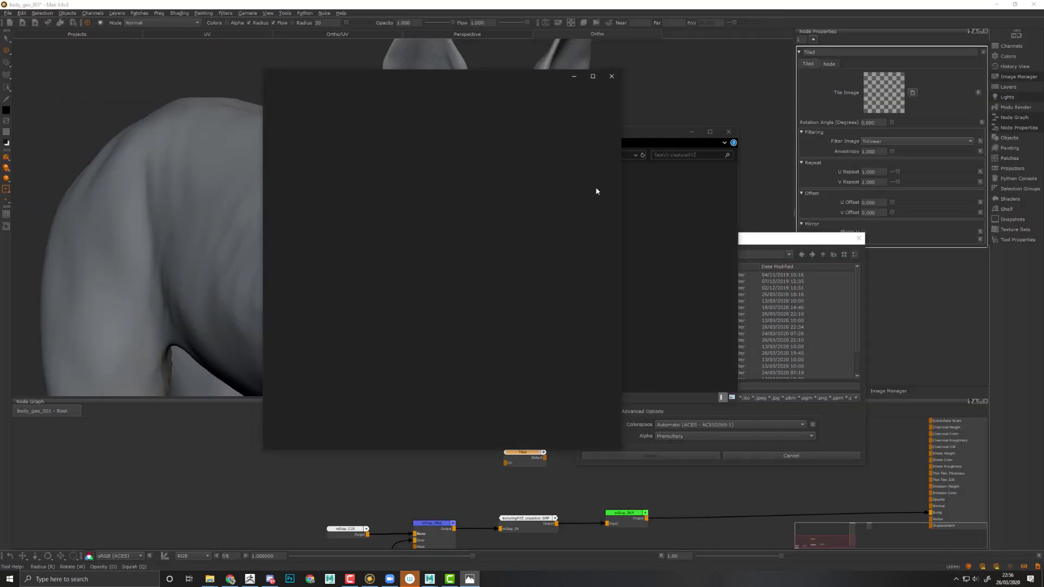
drag(619, 449, 755, 518)
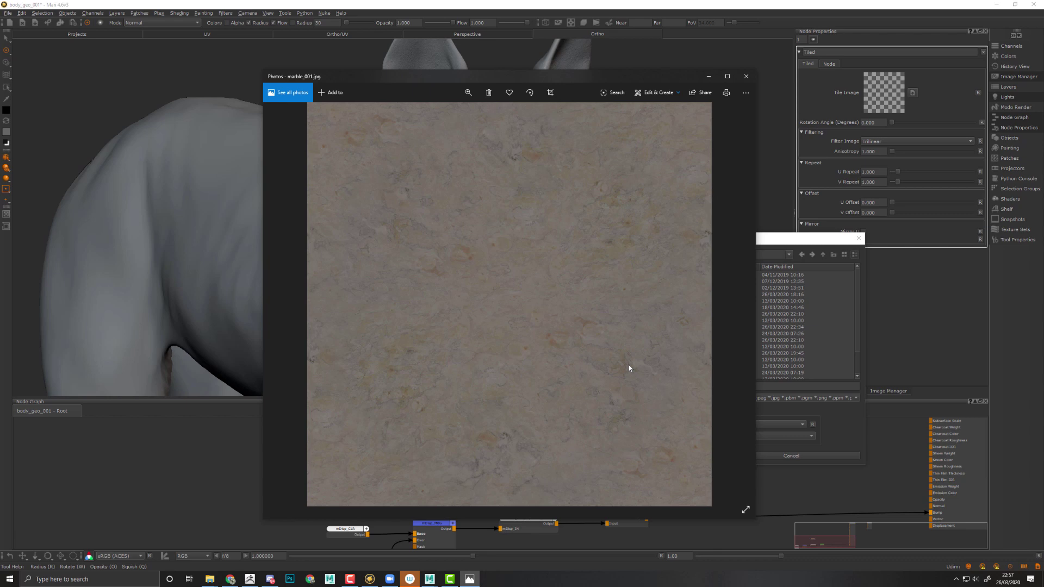
click(746, 76)
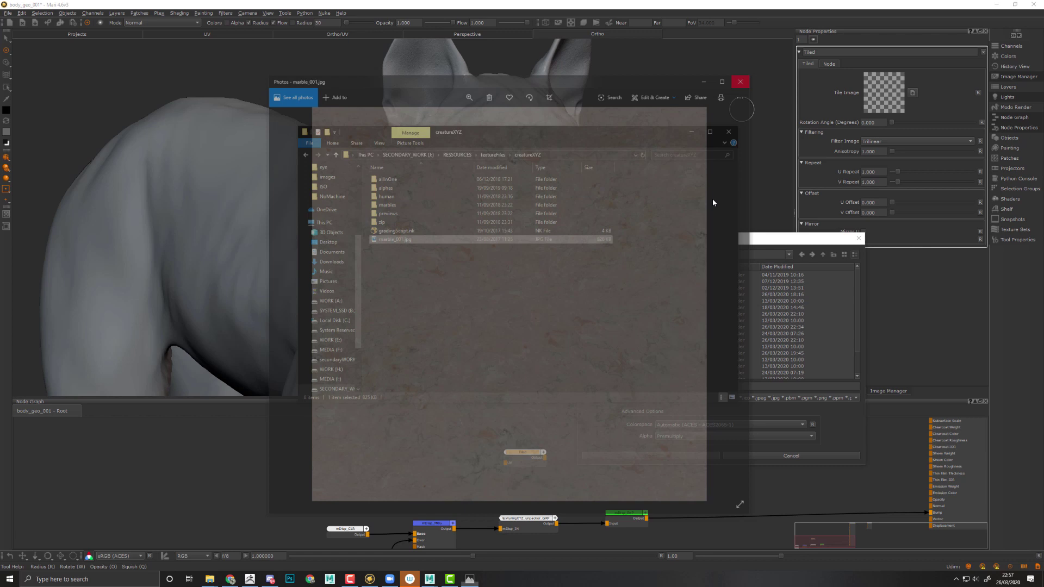
Copy the creatureXYZ folder path, return to Mari and load marble_001.jpg from that folder as the tile image
click(573, 157)
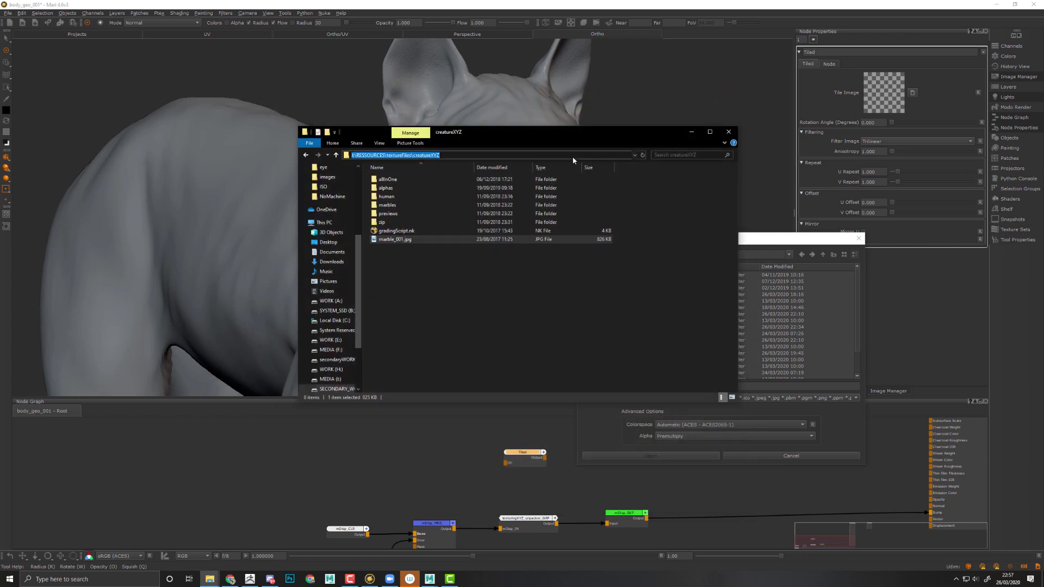
click(692, 133)
click(716, 252)
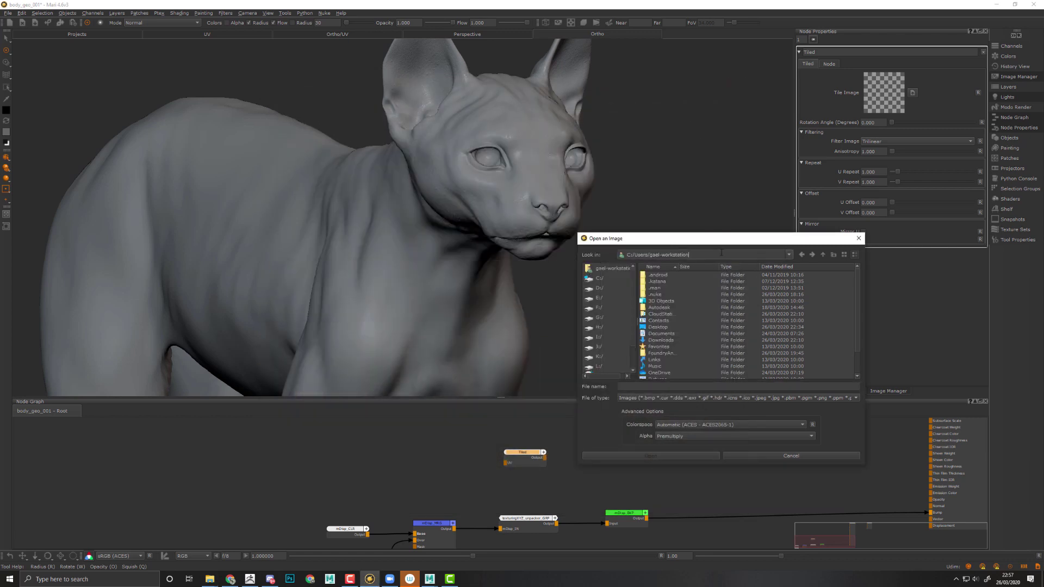
text(J:\RESSOURCES\textureFiles\creatureXYZ)
key(Return)
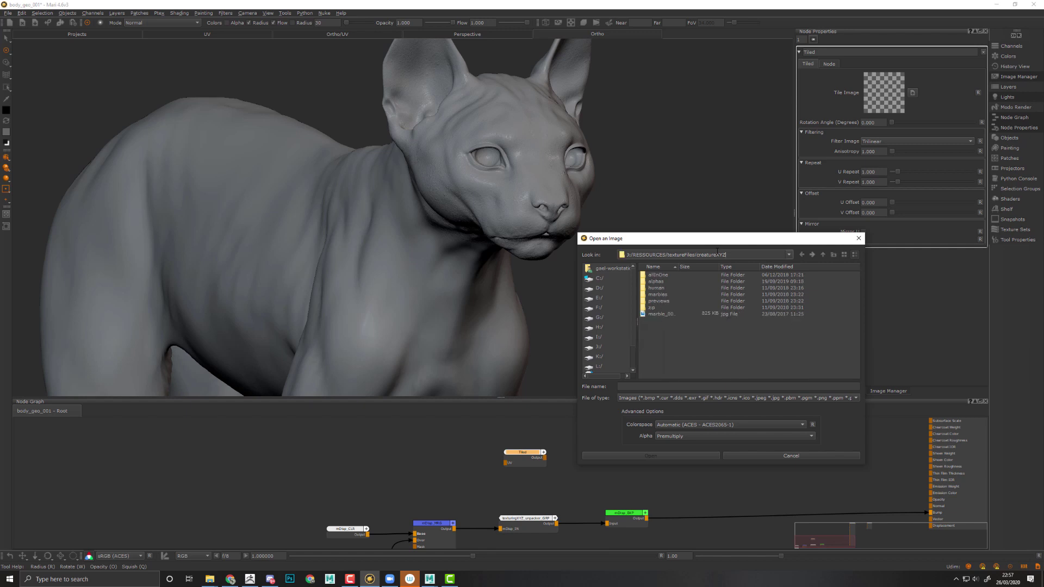
click(665, 314)
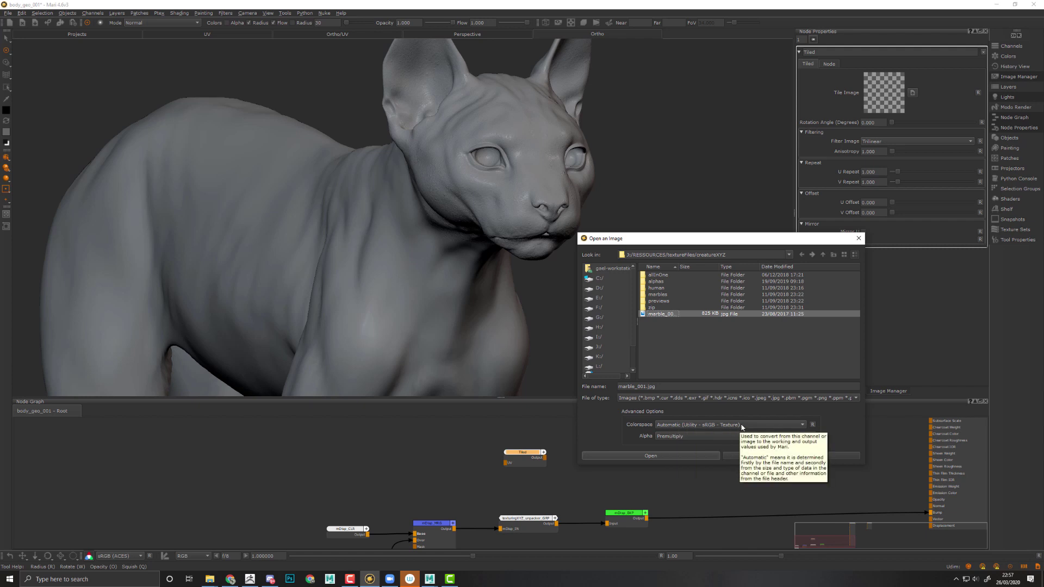
click(675, 457)
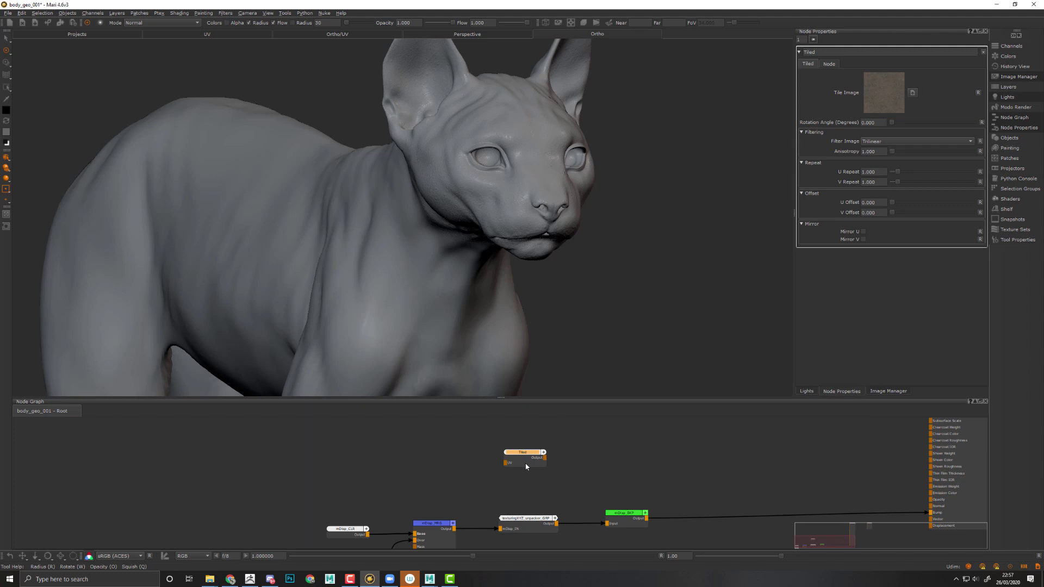
Connect the Tiled node to the viewer to display the marble texture on the cat model
drag(542, 469, 522, 466)
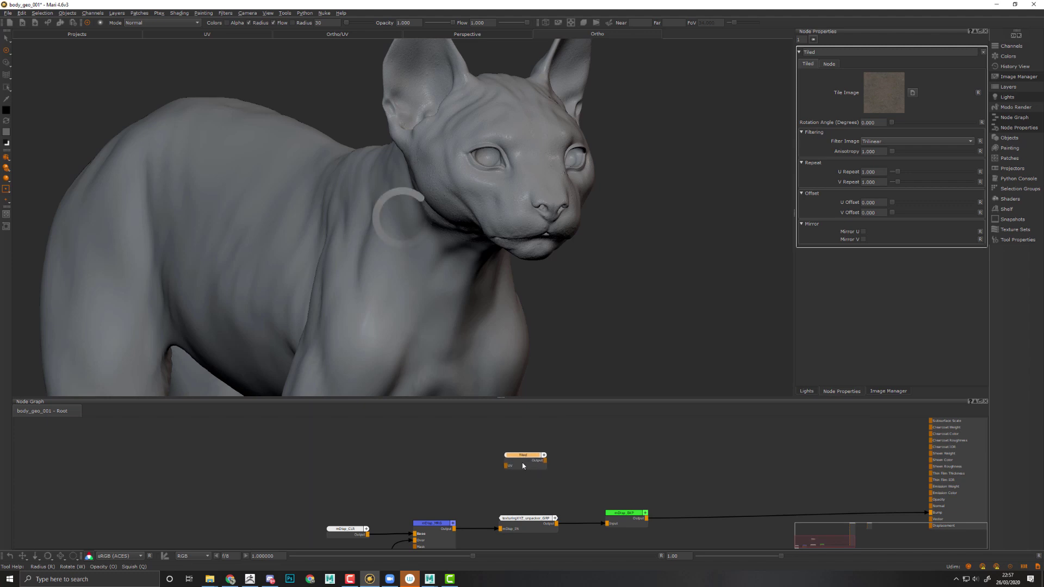
key(1)
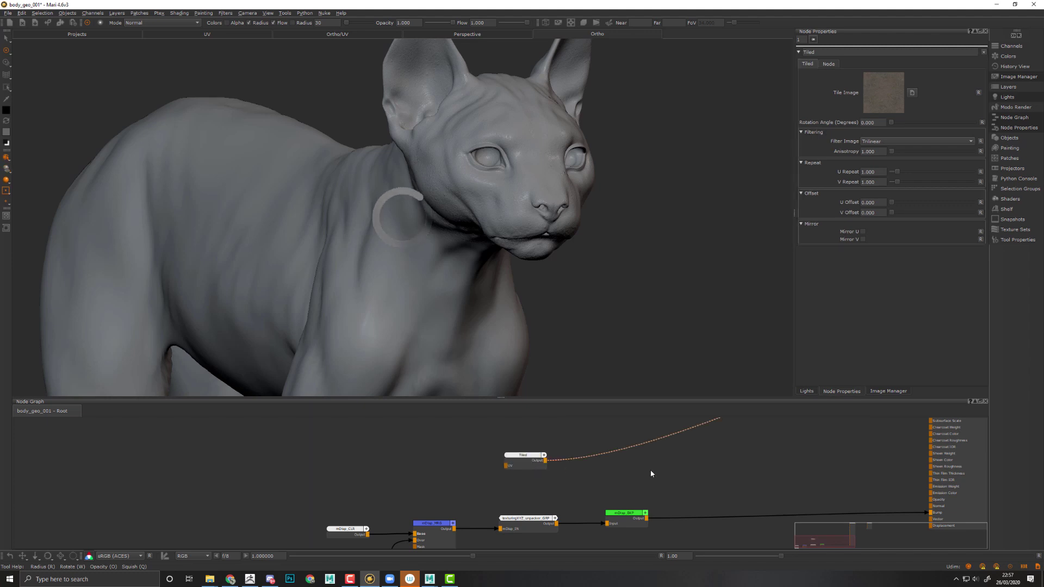
mouse_move(651, 470)
middle_down()
mouse_move(699, 471)
mouse_move(660, 478)
middle_up()
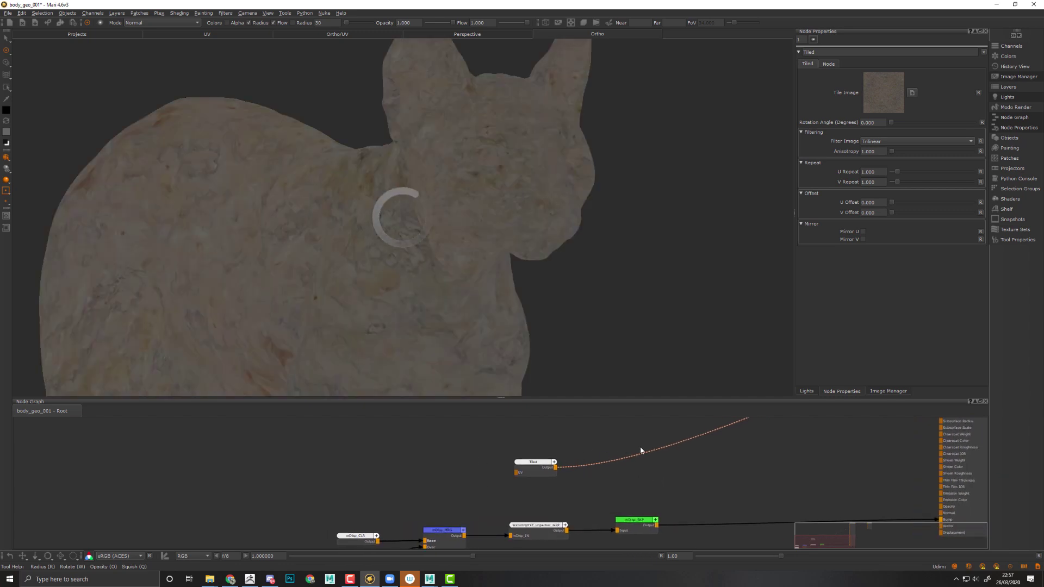
Set the Tiled node's U Repeat and V Repeat to 5
drag(532, 463, 531, 465)
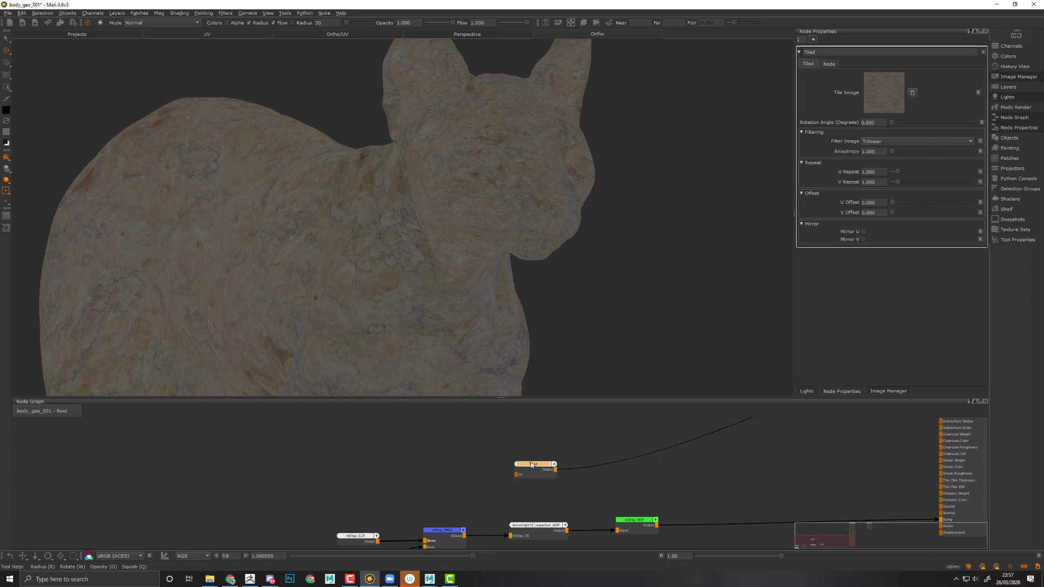
double_click(884, 172)
text(5)
key(Return)
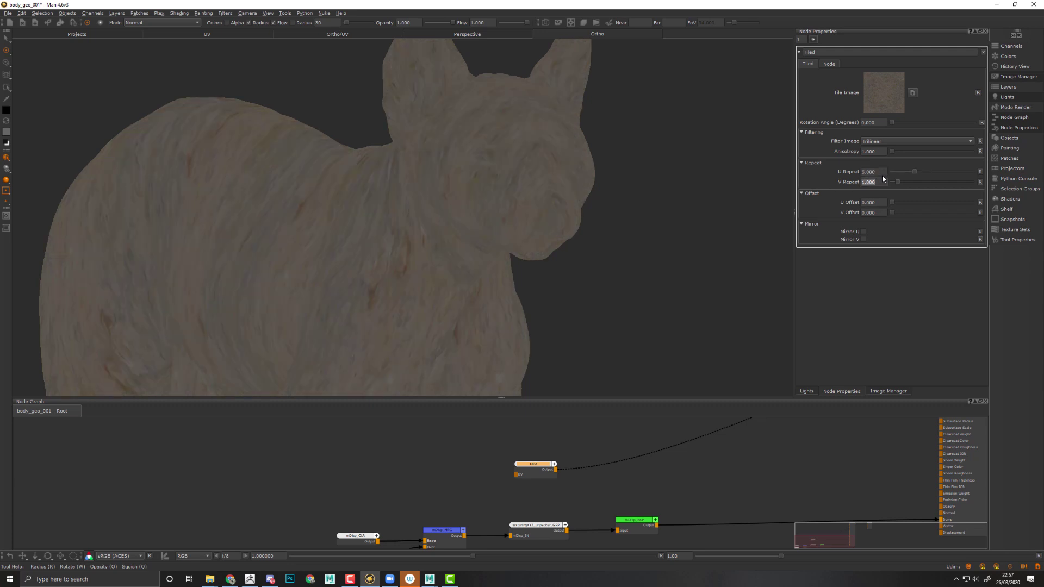
text(5)
key(Return)
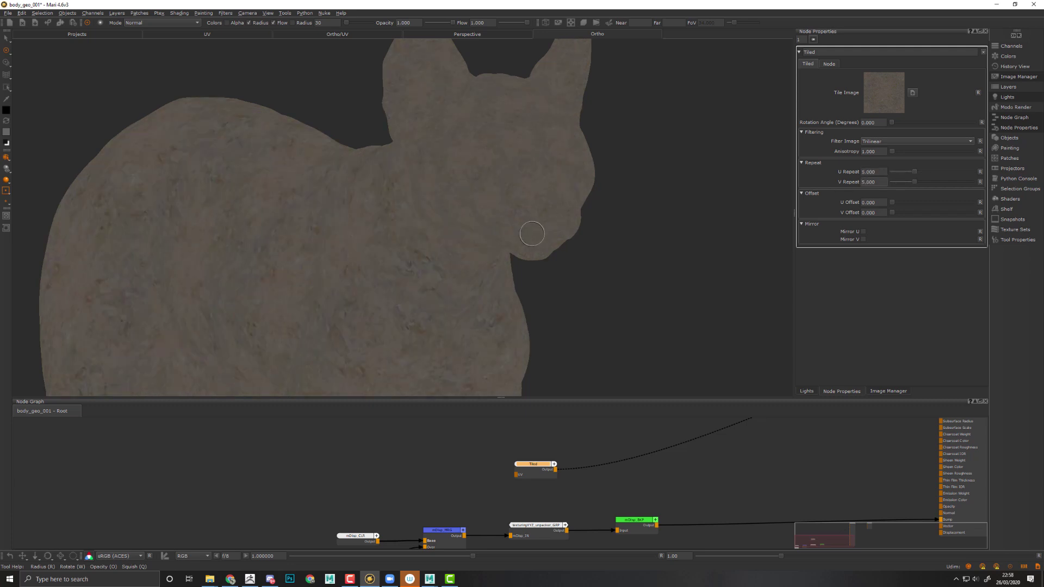
Examine the tiled marble texture on the cat's head, neck and body from several angles and distances
alt+drag(532, 234, 669, 216)
mouse_move(669, 216)
middle_down()
mouse_move(687, 220)
mouse_move(664, 231)
middle_up()
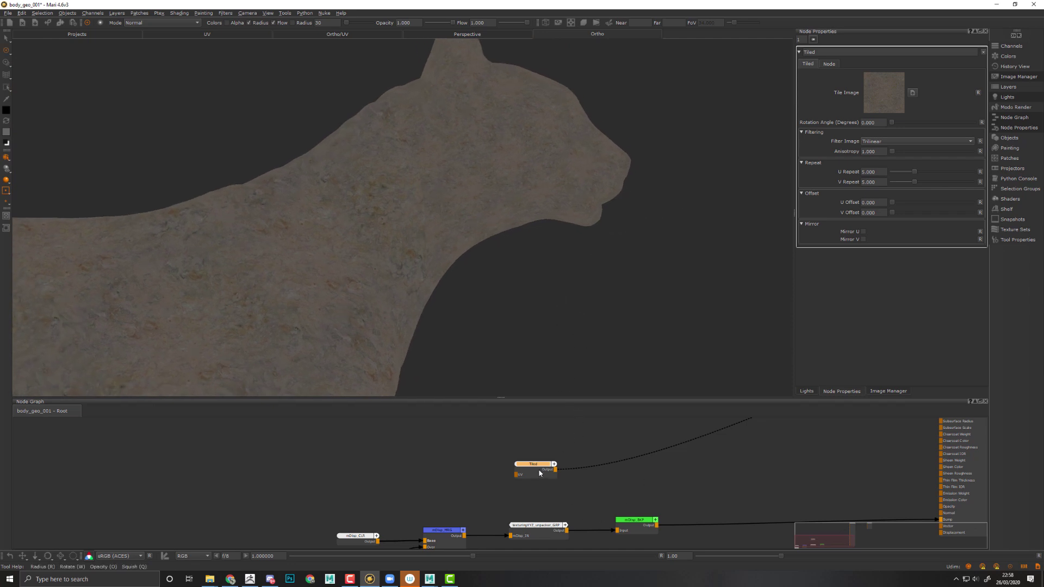
alt+middle_drag(495, 274, 524, 300)
alt+right_drag(523, 300, 573, 228)
alt+middle_drag(572, 229, 597, 318)
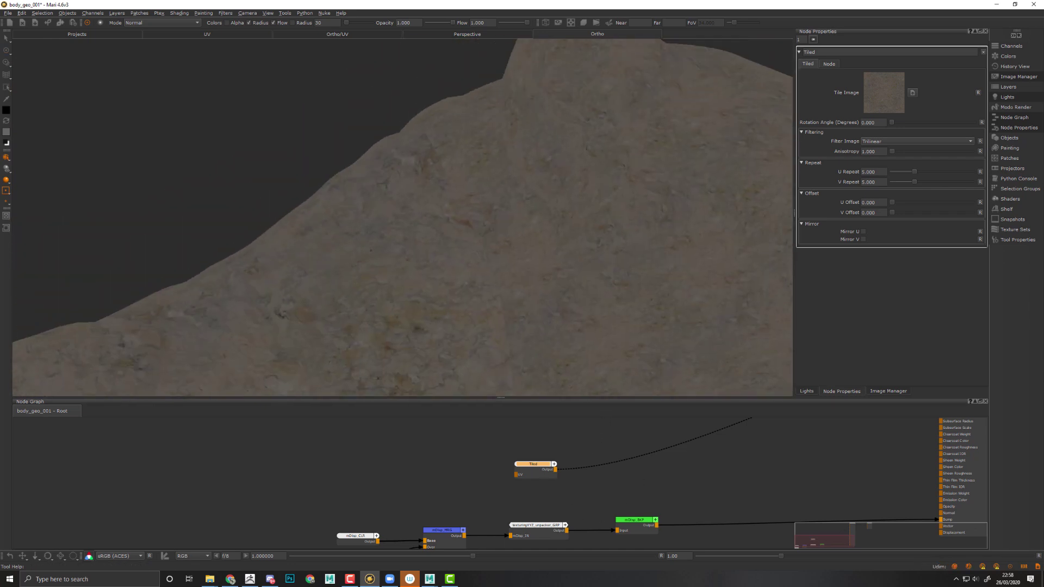
middle_drag(517, 261, 562, 163)
mouse_move(640, 160)
middle_down()
mouse_move(502, 257)
mouse_move(475, 247)
mouse_move(430, 256)
mouse_move(420, 270)
mouse_move(532, 171)
mouse_move(487, 298)
mouse_move(591, 288)
mouse_move(582, 271)
mouse_move(554, 280)
mouse_move(493, 268)
middle_up()
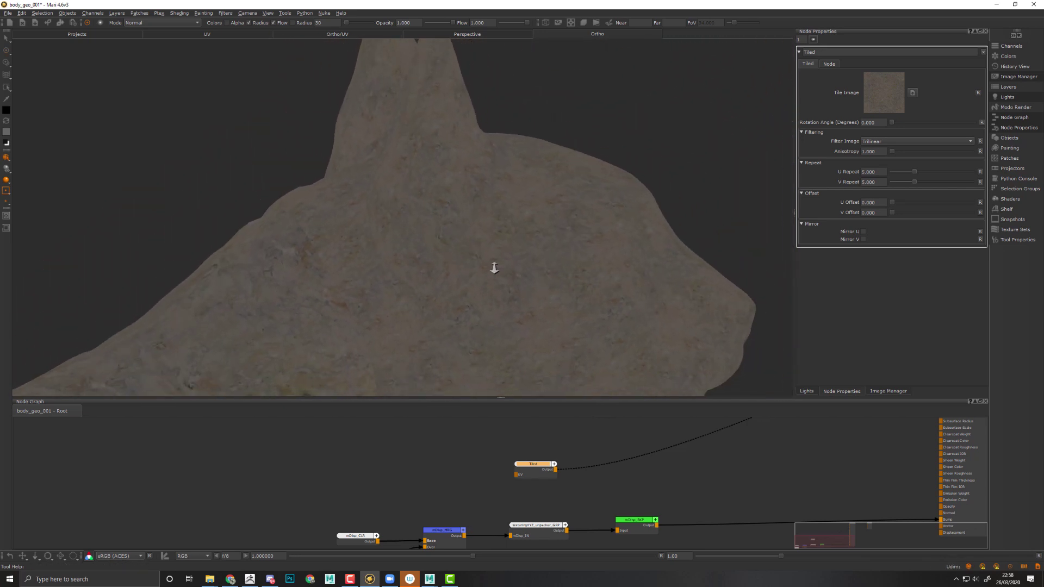
alt+right_drag(494, 269, 473, 263)
alt+middle_drag(473, 263, 499, 272)
alt+right_drag(499, 272, 567, 457)
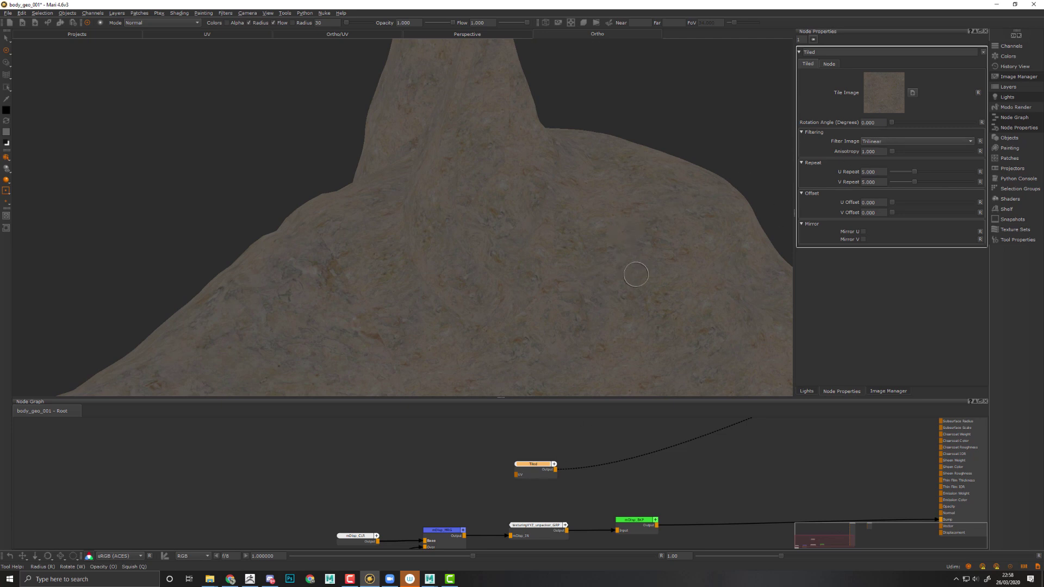
middle_drag(636, 275, 527, 266)
mouse_move(592, 273)
alt+mouse_down()
mouse_move(548, 268)
mouse_move(543, 283)
alt+mouse_up()
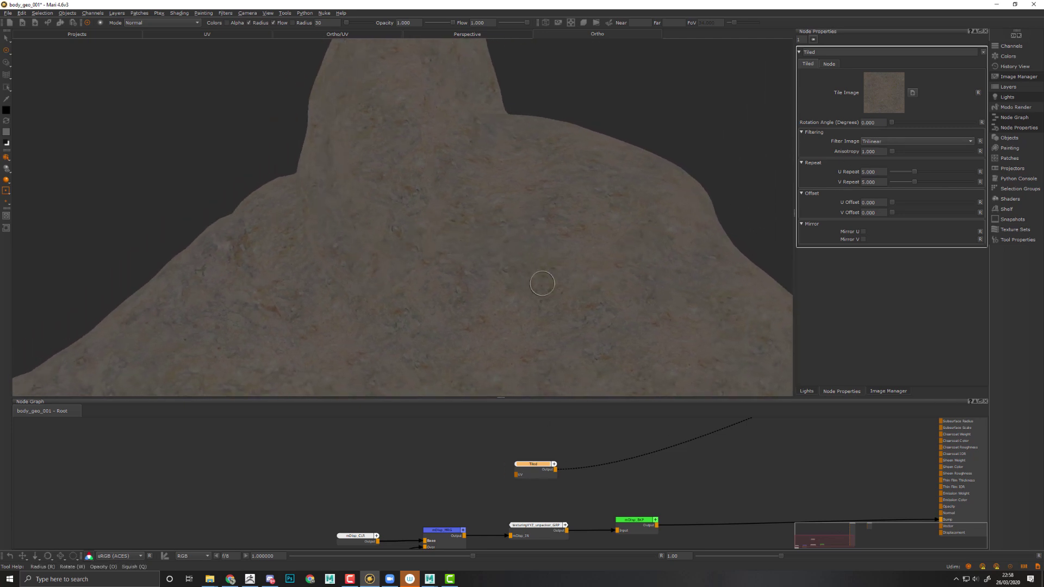
mouse_move(543, 282)
alt+middle_down()
mouse_move(539, 222)
mouse_move(561, 186)
mouse_move(522, 357)
mouse_move(482, 292)
alt+middle_up()
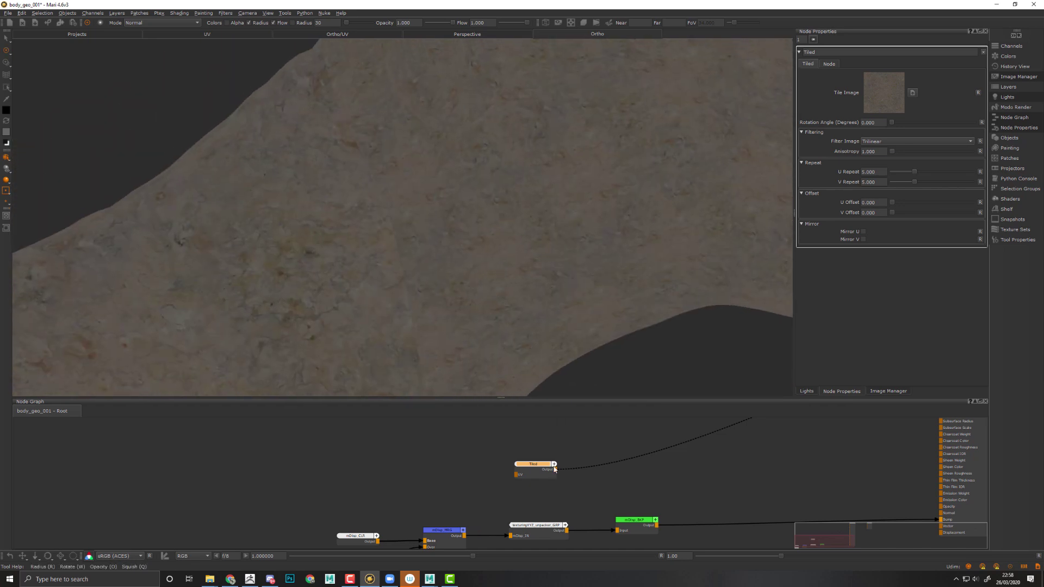
Rename the Tiled node as albedo_TLD
double_click(838, 52)
text(albedo_TLD)
key(Return)
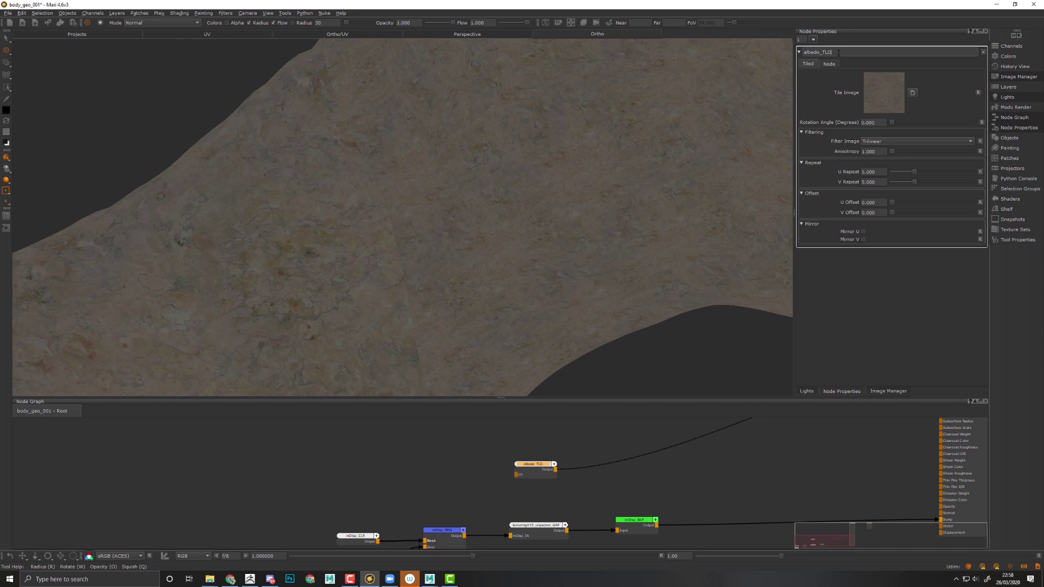
click(604, 488)
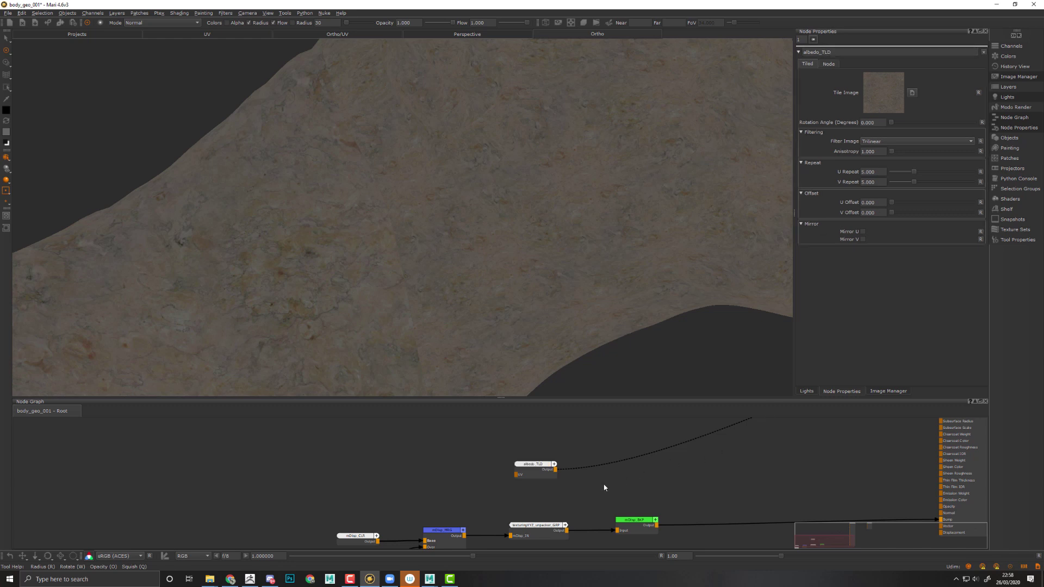
Add a Merge node after albedo_TLD, with the tiled texture feeding its Base input, and space the two nodes apart
drag(536, 468, 520, 451)
key(m)
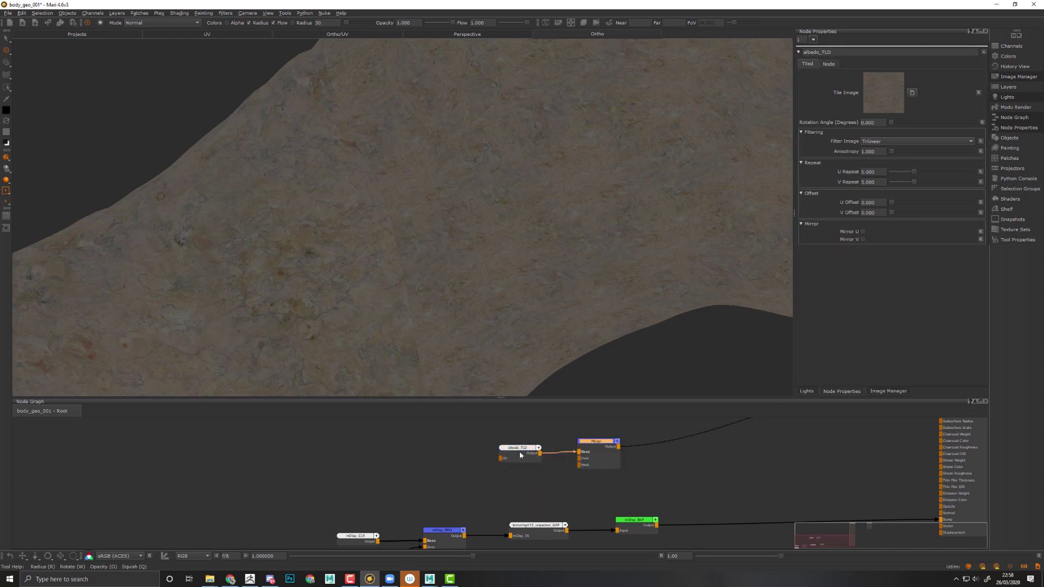
drag(593, 449, 629, 450)
click(514, 498)
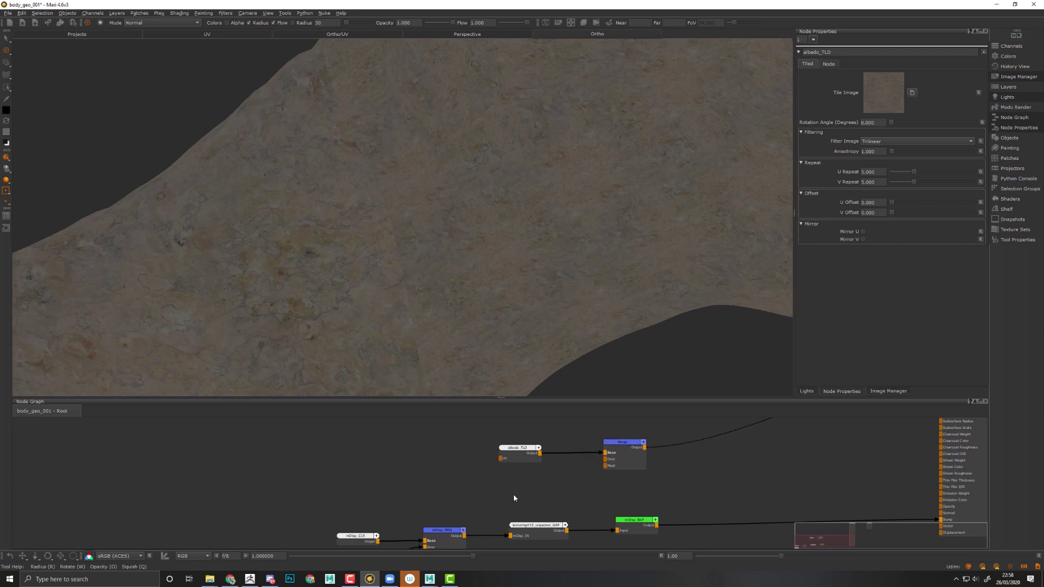
Add a 4096 x 4096, 16bit (Half) Paint node with colour alpha 0 and scalar data off, placed below albedo_TLD
key(p)
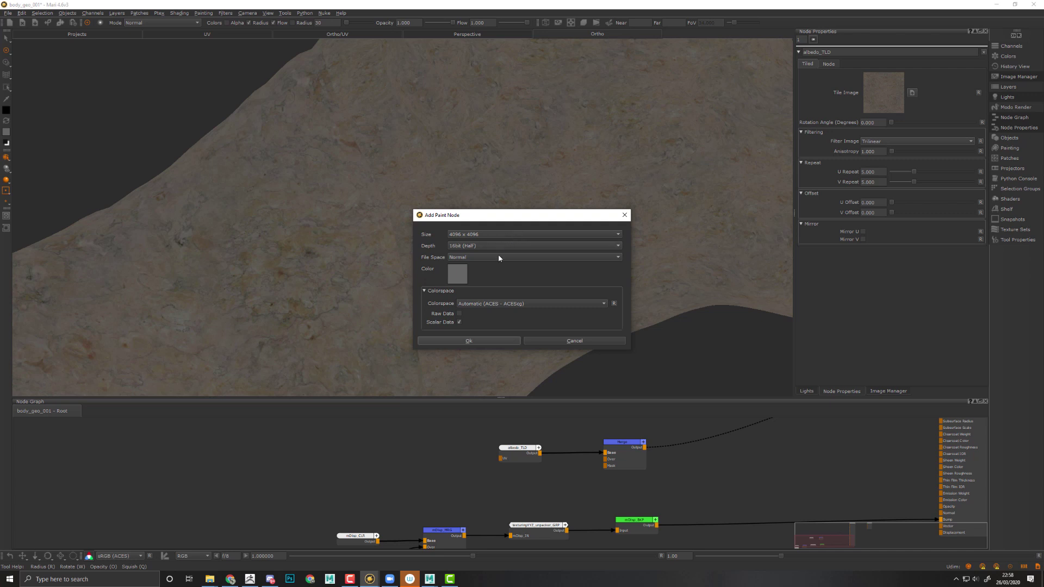
click(456, 275)
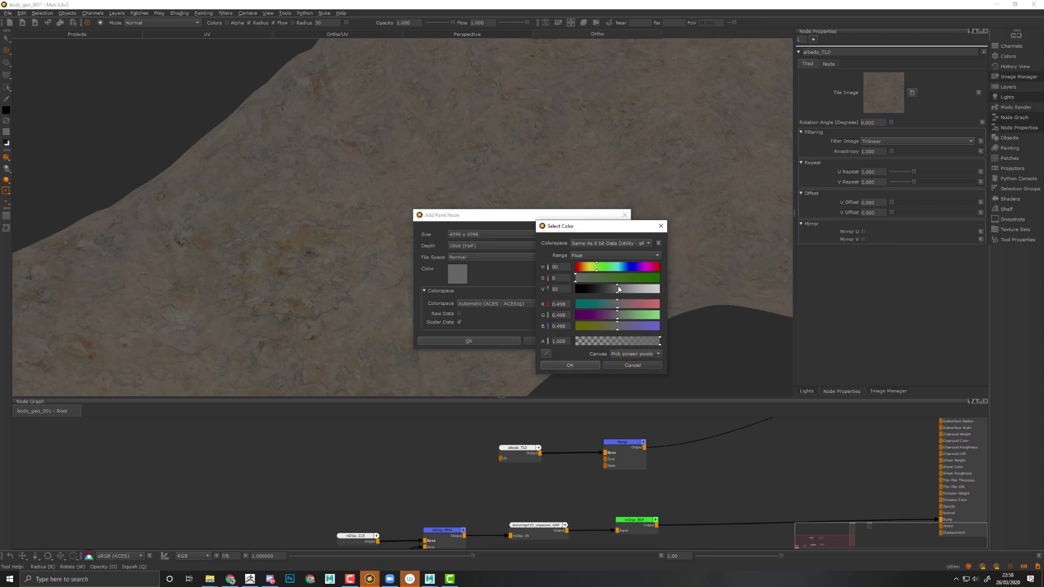
drag(608, 341, 575, 341)
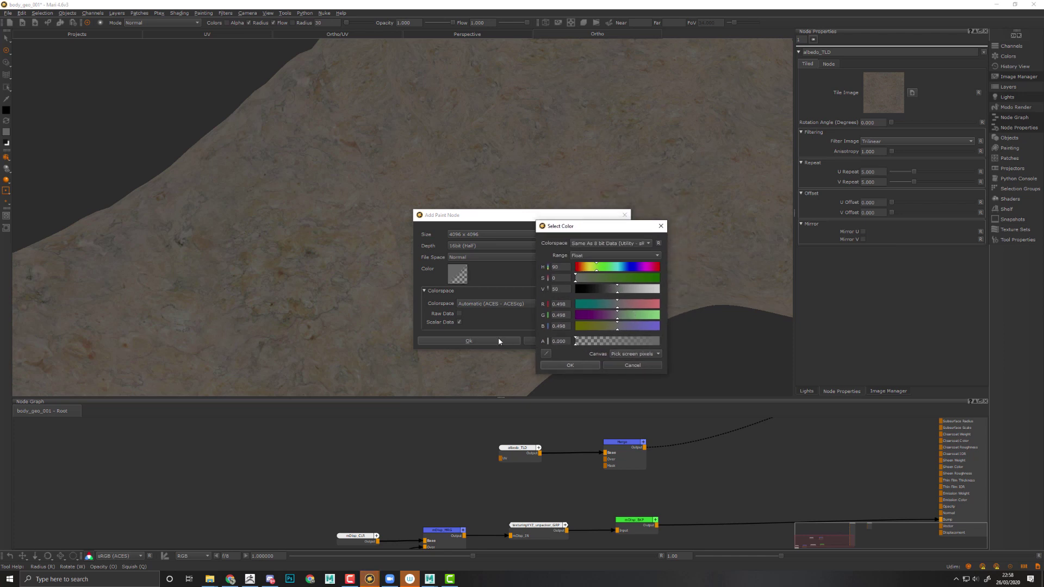
click(573, 363)
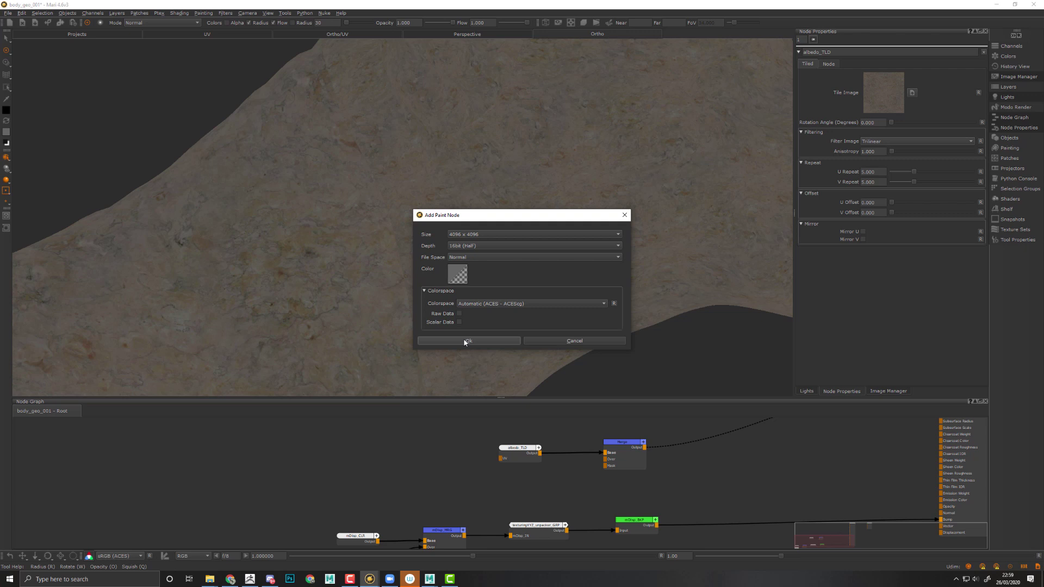
click(466, 341)
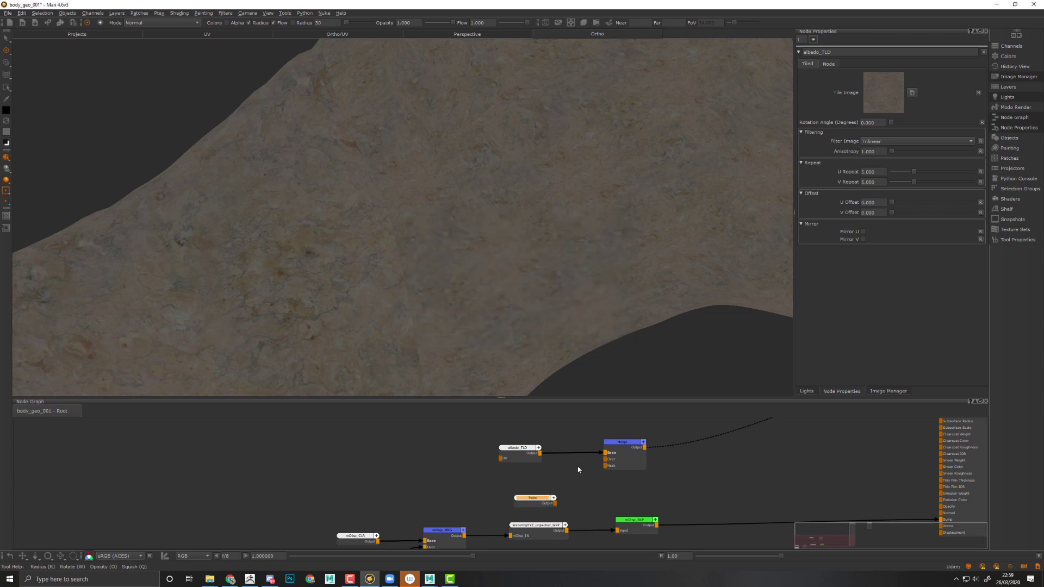
drag(525, 499, 510, 483)
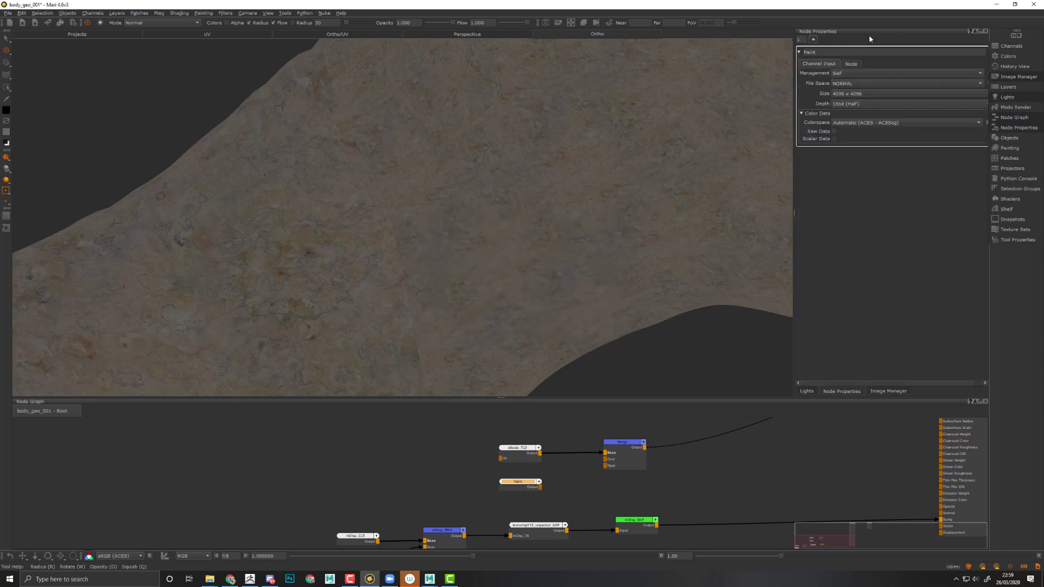
Rename the Paint node as albedo_seamsCleaning_LR and connect its output to the Merge node's Over input
double_click(865, 52)
text(albedo_seamsCleaning_LR)
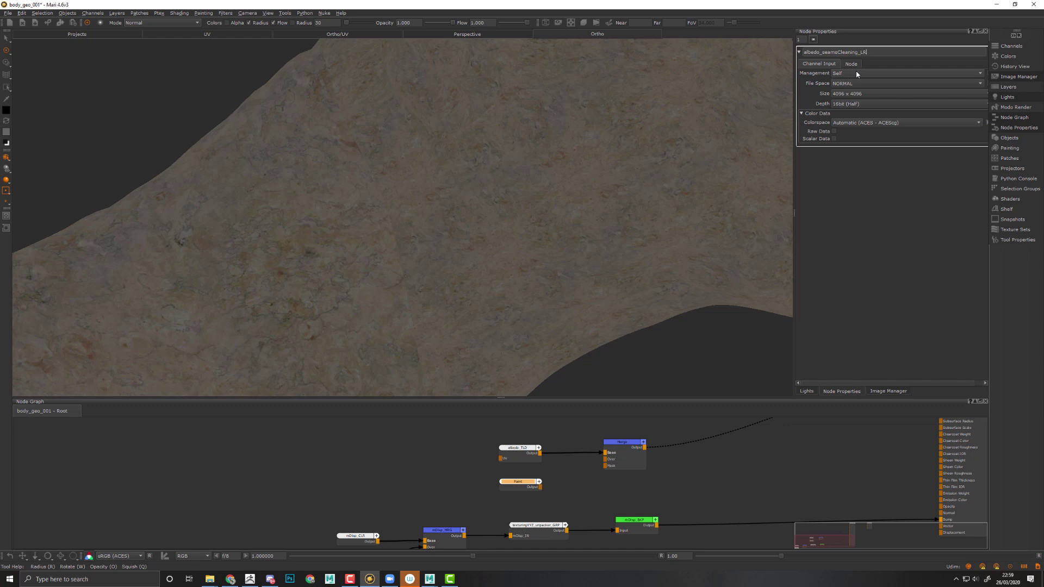
key(Return)
drag(554, 487, 605, 459)
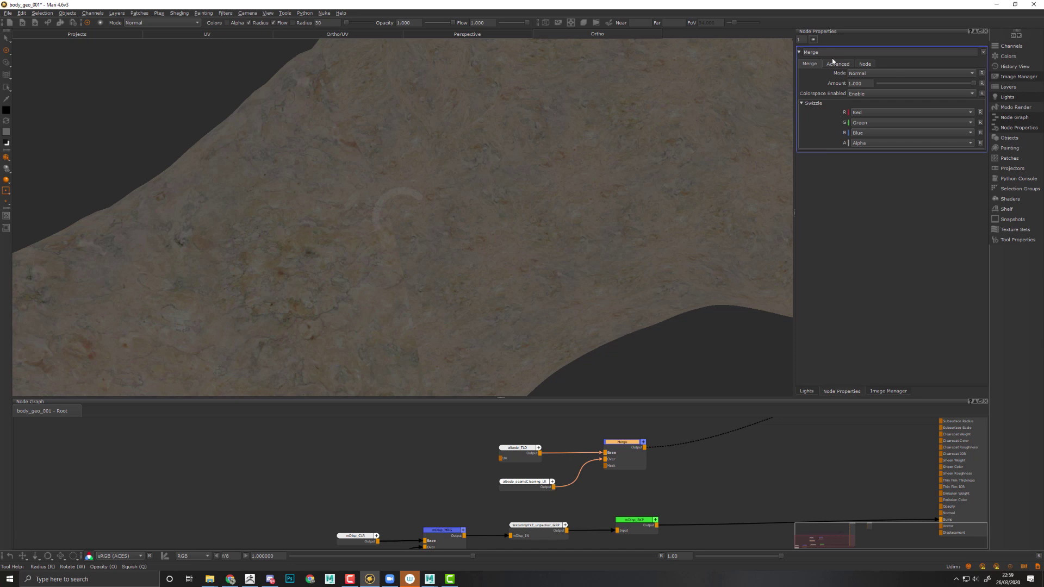
Rename the Merge node as albedo_seamsCleaning_MRG
double_click(838, 52)
text(albedo_seamsCleaning_)
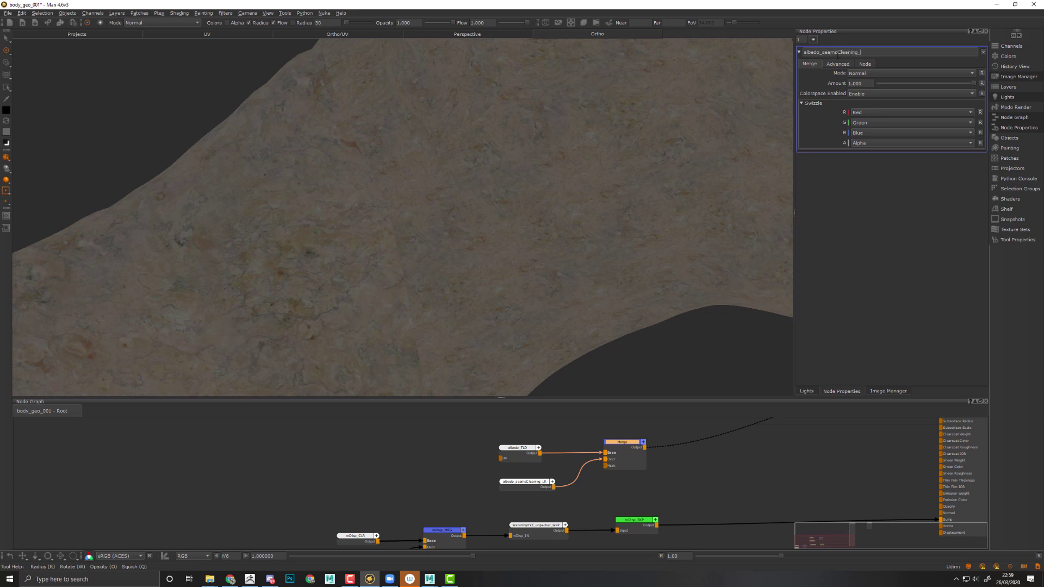
text(G)
key(Return)
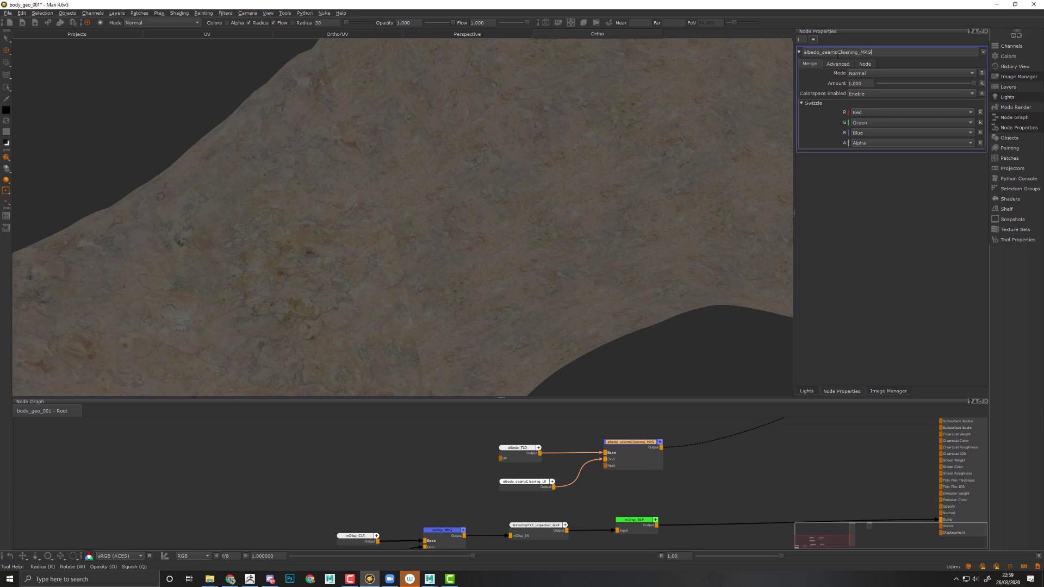
Make albedo_seamsCleaning_LR the paint target and load marble_001.jpg as the image for the Paint Through tool
double_click(532, 484)
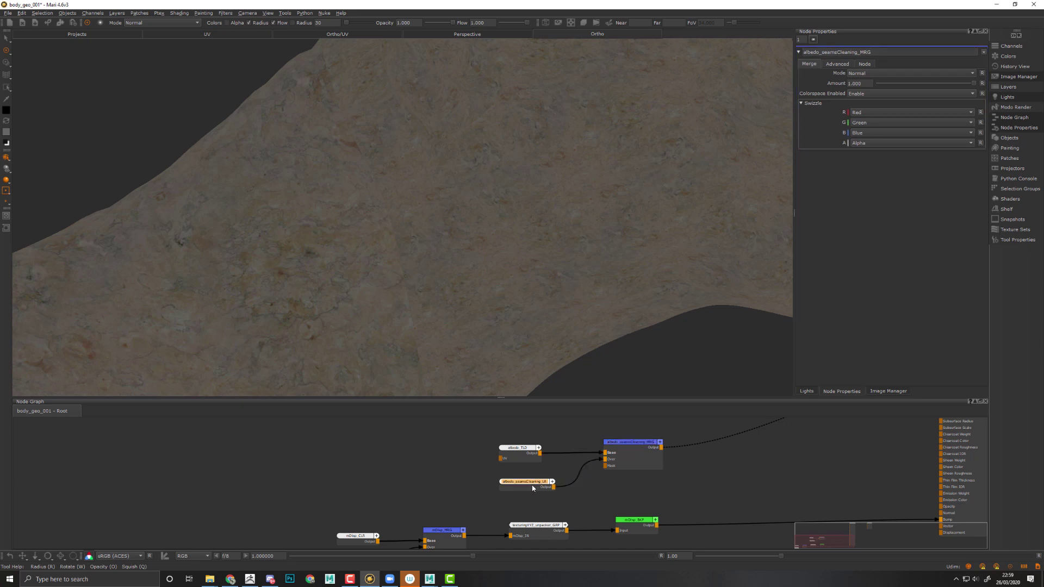
alt+middle_drag(570, 177, 557, 242)
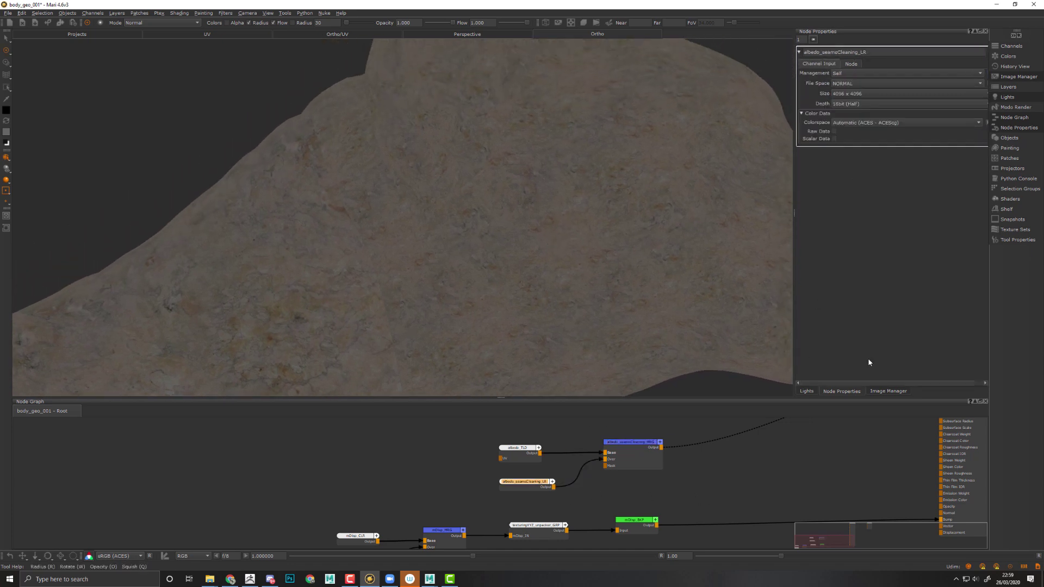
key(c)
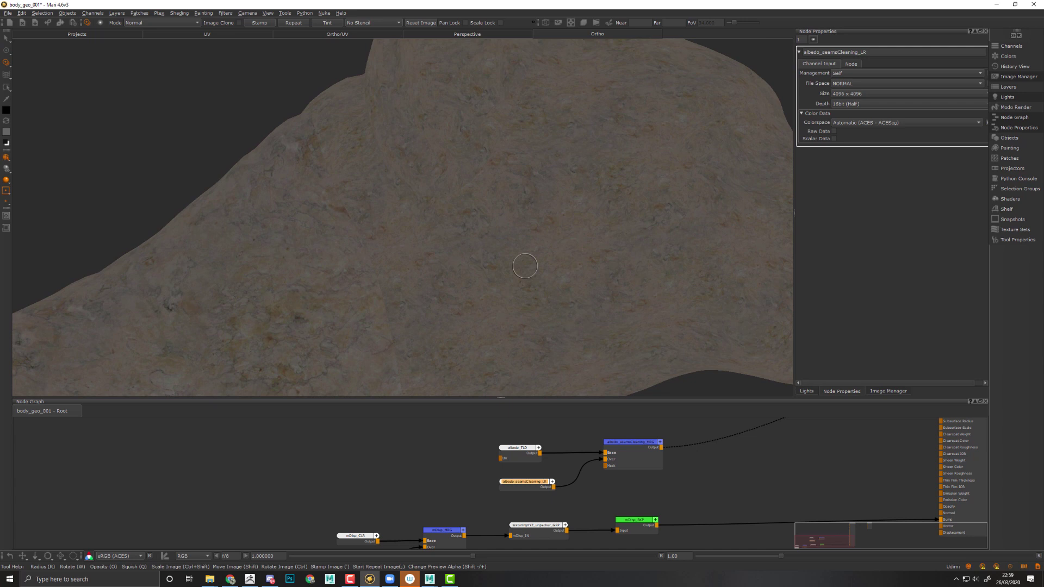
key(i)
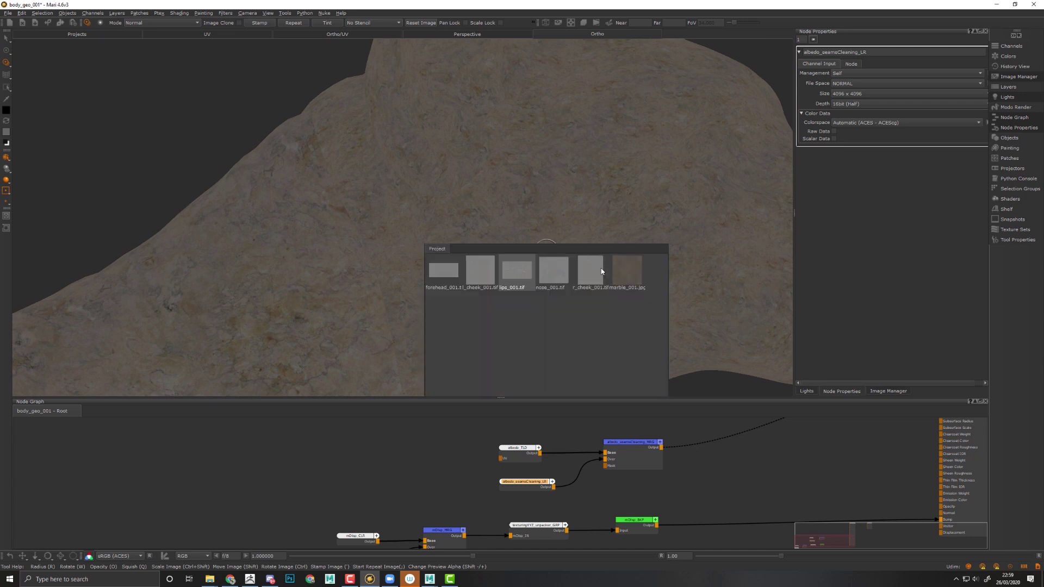
click(634, 275)
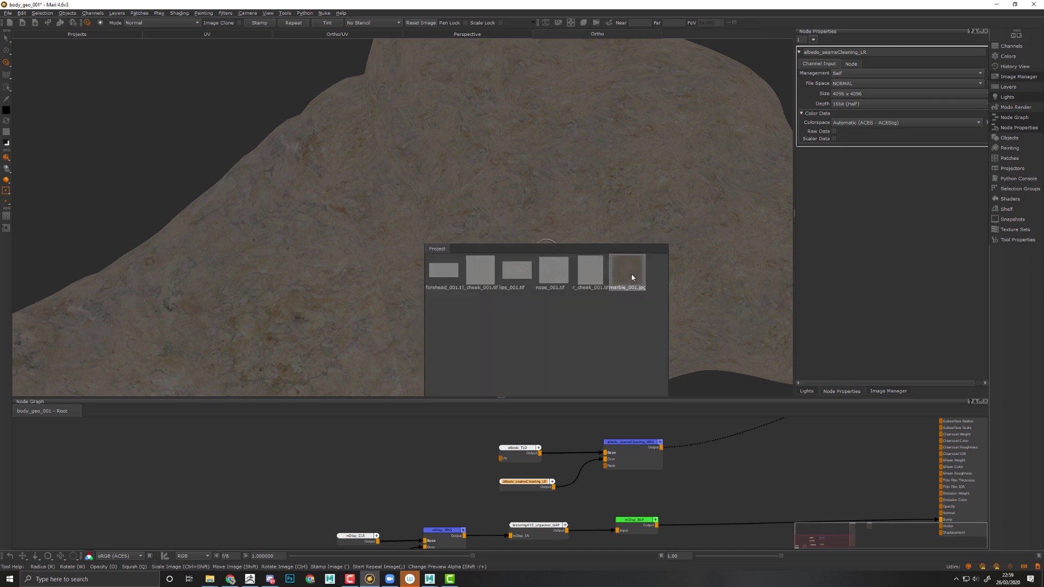
drag(631, 278, 610, 215)
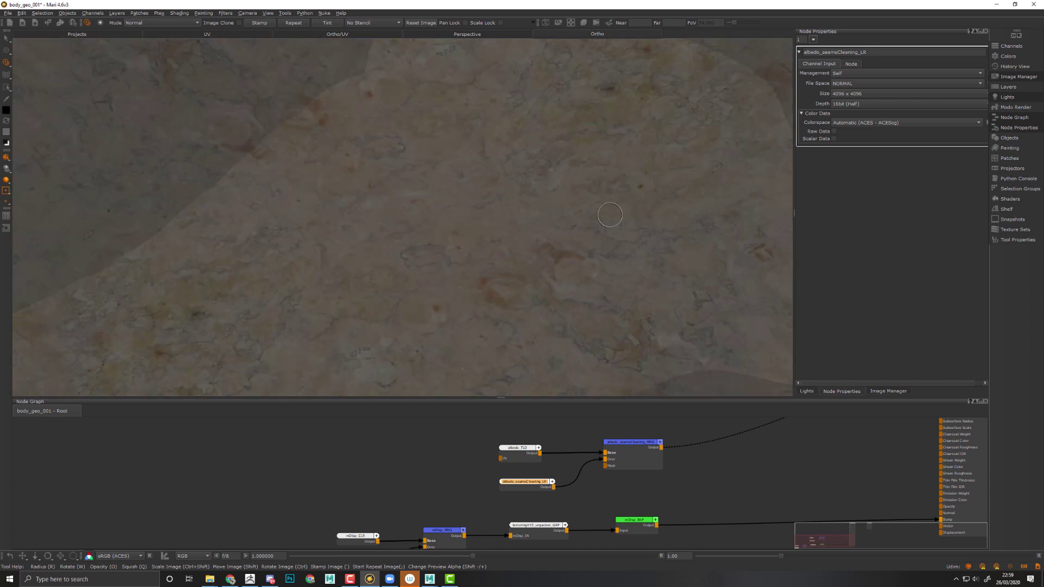
Turn on mirrored projection painting across the X axis
alt+middle_drag(512, 213, 532, 200)
alt+right_drag(532, 201, 509, 215)
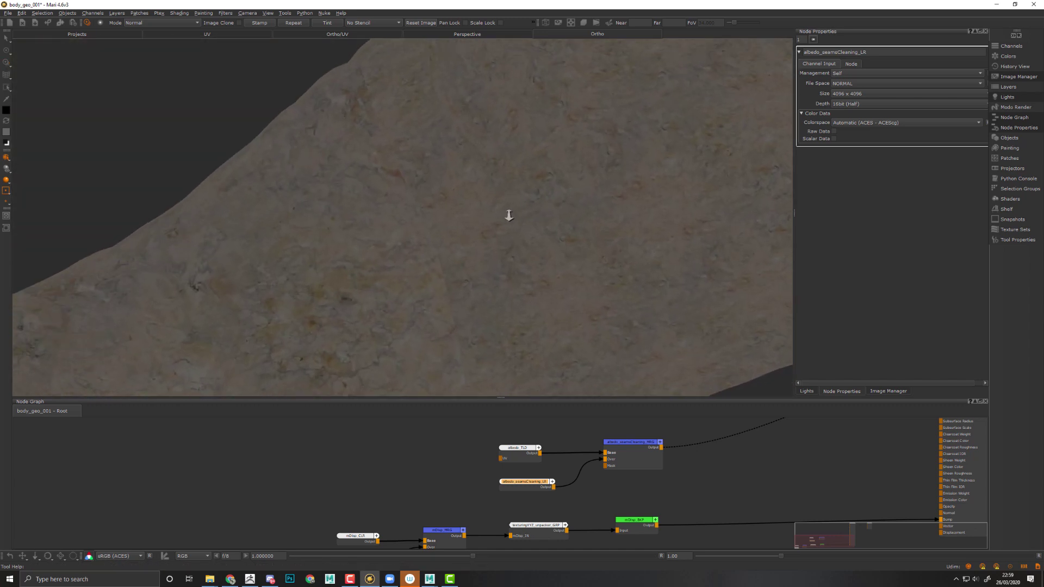
key(t)
click(3, 194)
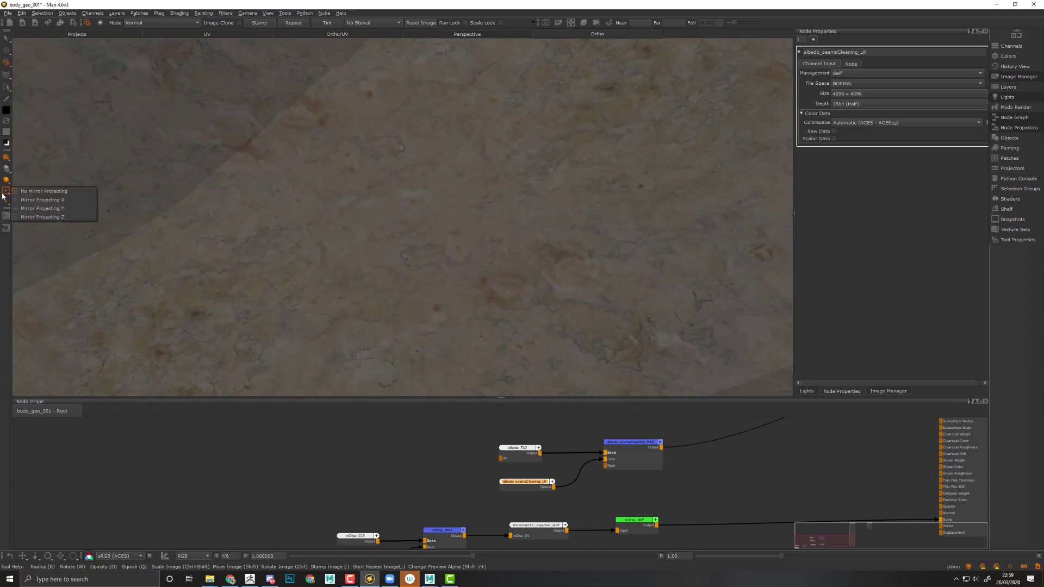
click(40, 201)
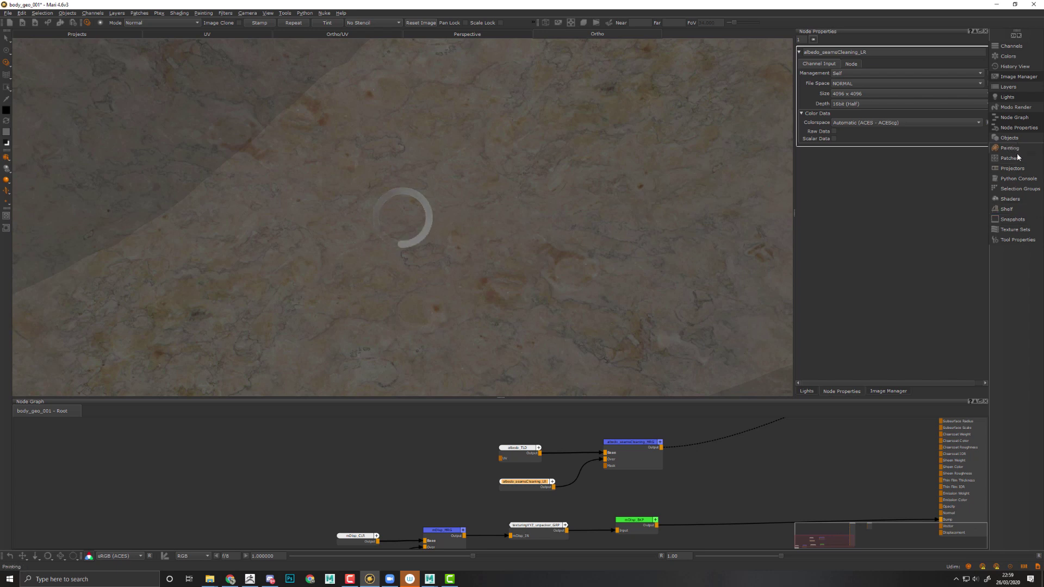
Set the Mirror Projection masking to Off in the projection settings
click(1010, 148)
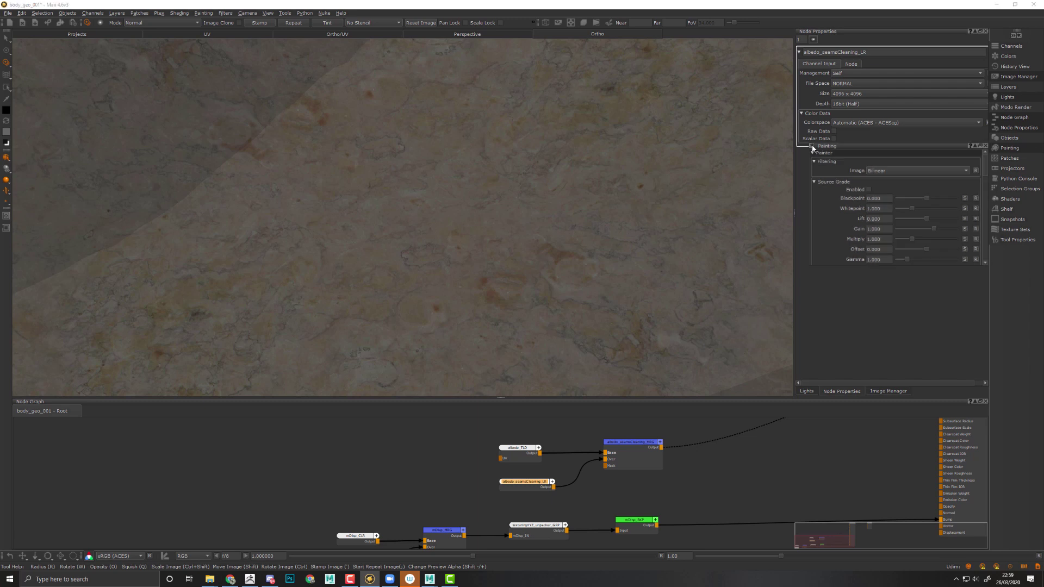
scroll(850, 231, down, 10)
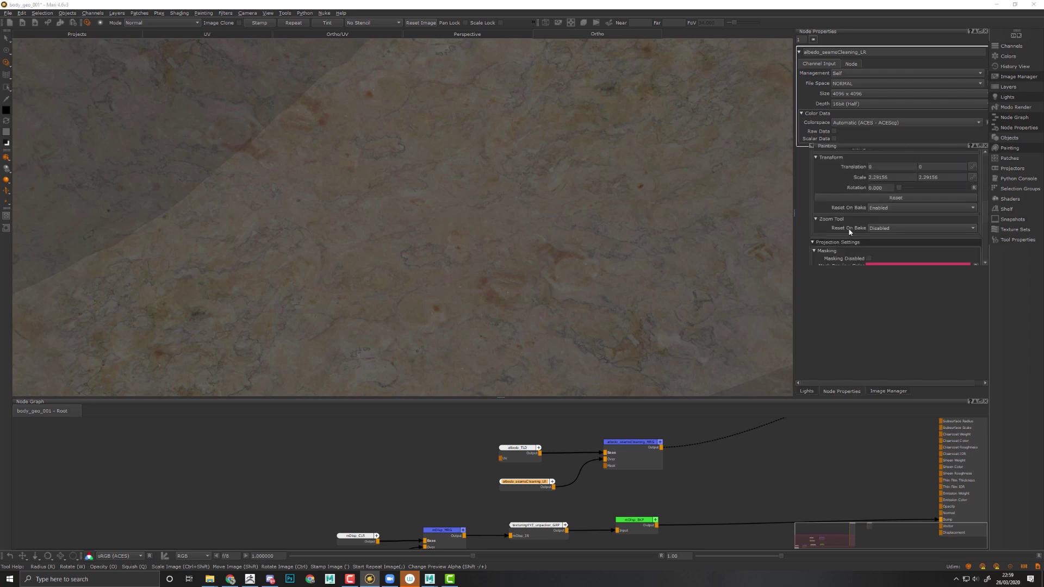
scroll(850, 231, down, 8)
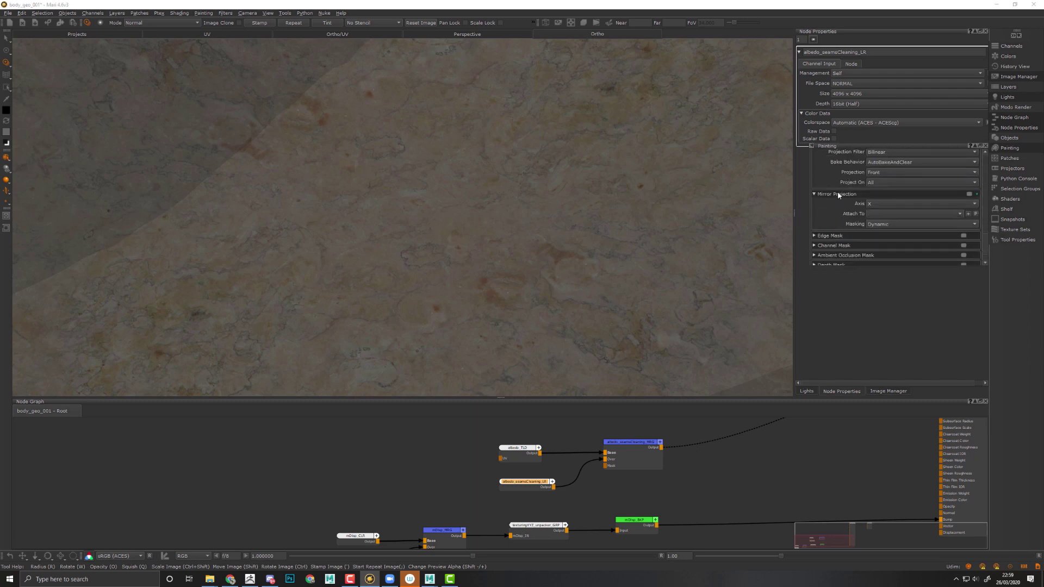
click(902, 224)
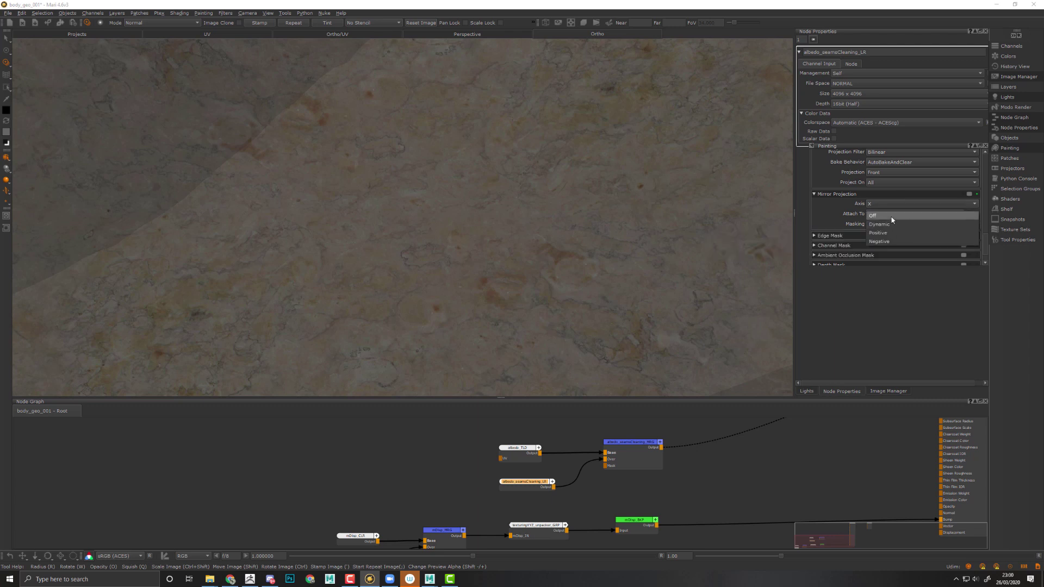
click(892, 218)
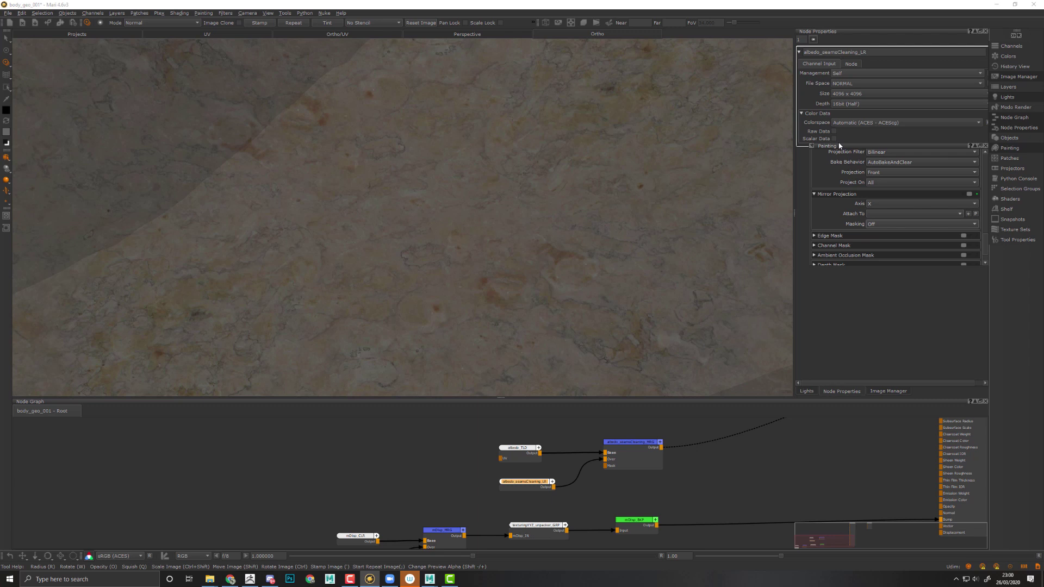
click(985, 146)
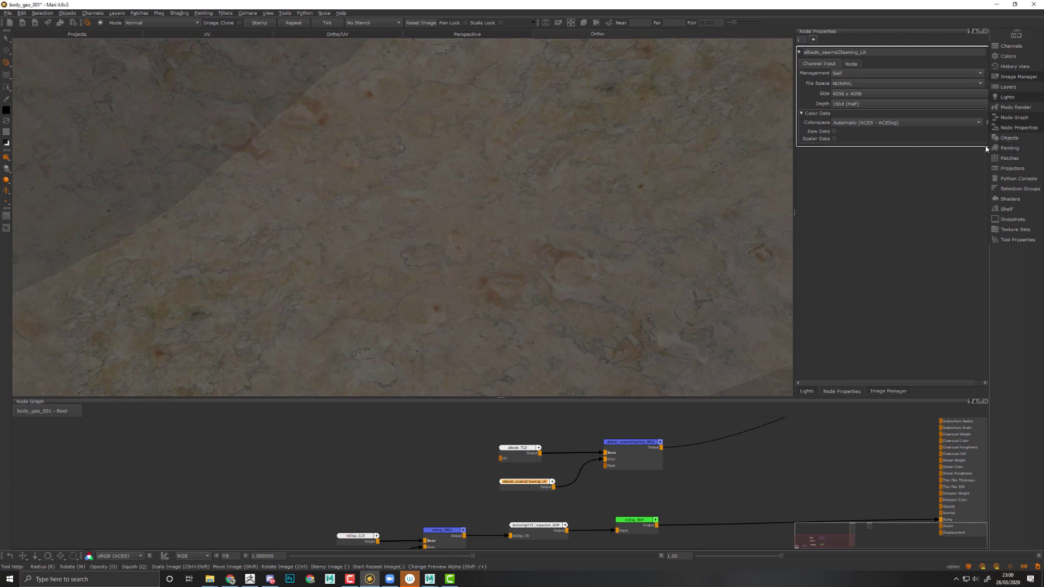
Scale the marble image, enlarge the brush, paint over the vertical texture seam on the cat's body and bake the strokes
alt+middle_drag(270, 272, 260, 204)
key(space)
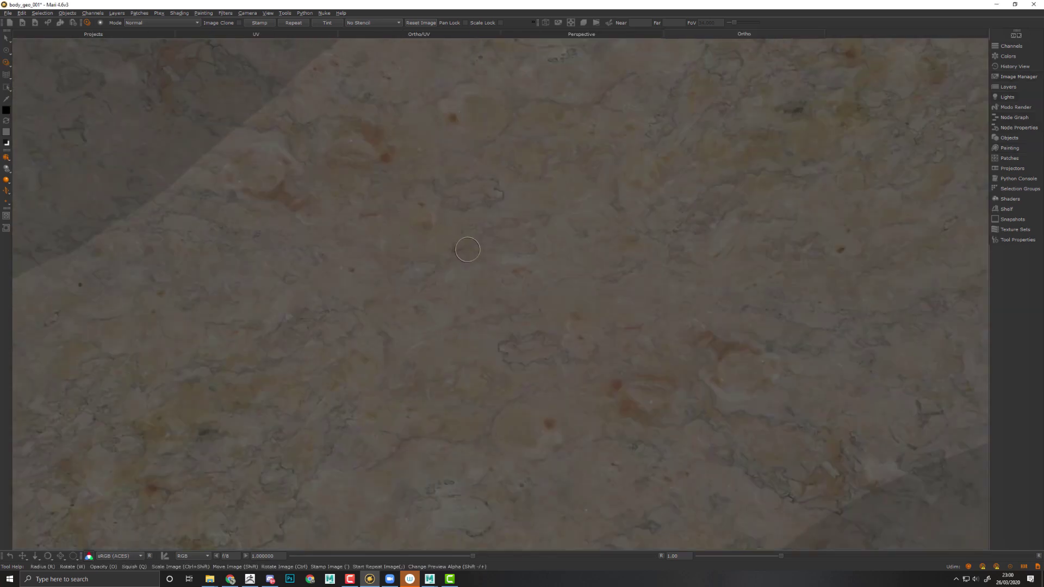
alt+right_drag(469, 247, 454, 244)
mouse_move(538, 247)
ctrl+shift+mouse_down()
mouse_move(586, 274)
mouse_move(570, 268)
ctrl+shift+mouse_up()
key(r)
mouse_move(492, 321)
mouse_down()
mouse_move(531, 306)
mouse_move(513, 289)
mouse_up()
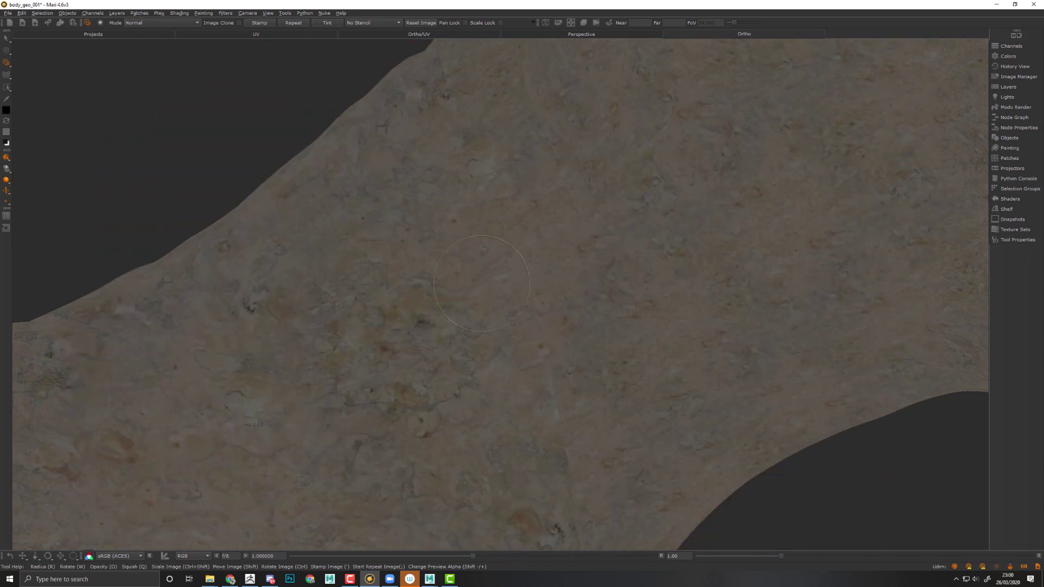
key(b)
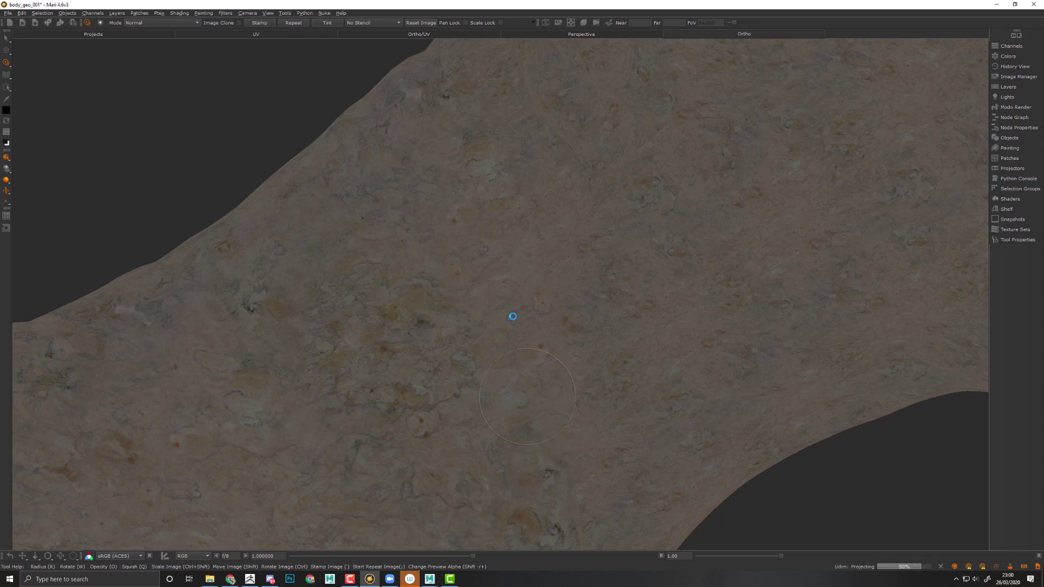
Locate remaining texture seams along the cat's body and paint the marble image over one on its upper side
alt+middle_drag(605, 508, 525, 315)
mouse_move(525, 315)
alt+mouse_down()
mouse_move(471, 331)
mouse_move(551, 371)
mouse_move(556, 361)
mouse_move(545, 393)
alt+mouse_up()
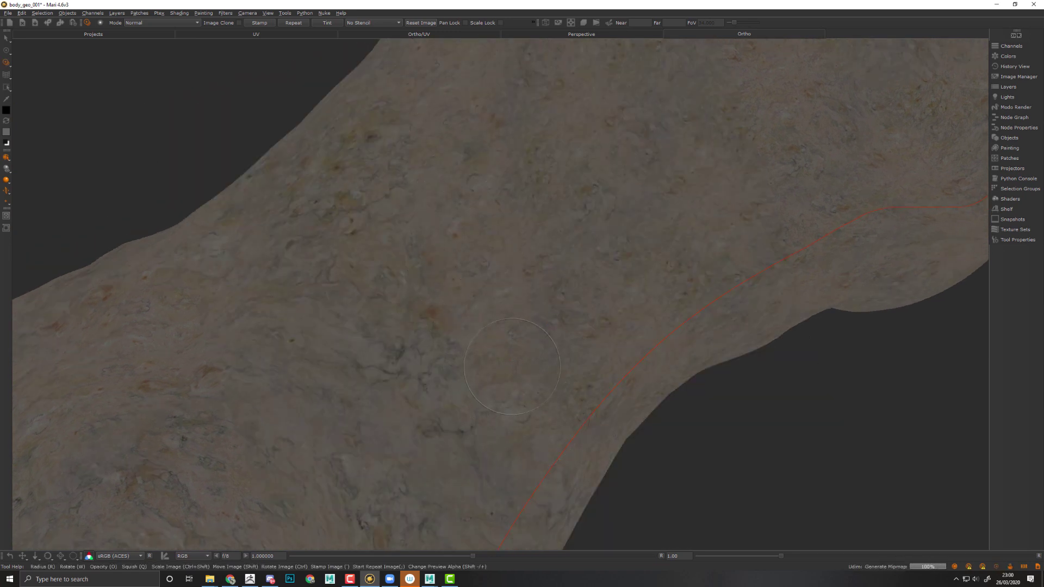
middle_drag(600, 252, 620, 435)
alt+drag(396, 294, 432, 292)
alt+middle_drag(373, 178, 391, 288)
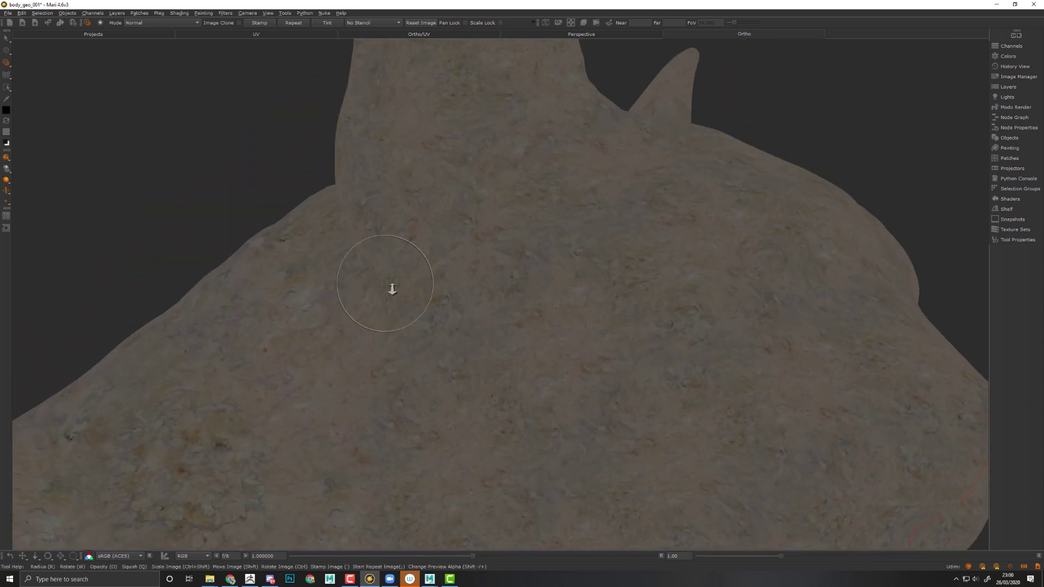
mouse_move(392, 289)
alt+mouse_down()
mouse_move(435, 311)
mouse_move(418, 290)
alt+mouse_up()
alt+middle_drag(418, 291, 530, 310)
alt+right_drag(530, 310, 625, 352)
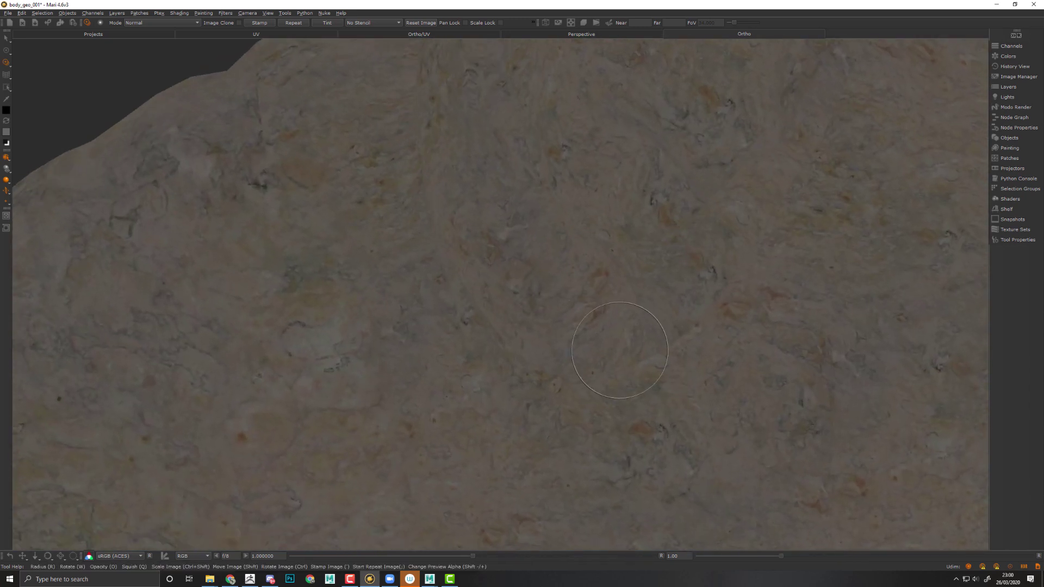
mouse_move(625, 352)
alt+middle_down()
mouse_move(574, 334)
mouse_move(536, 352)
mouse_move(549, 305)
mouse_move(641, 294)
mouse_move(556, 321)
alt+middle_up()
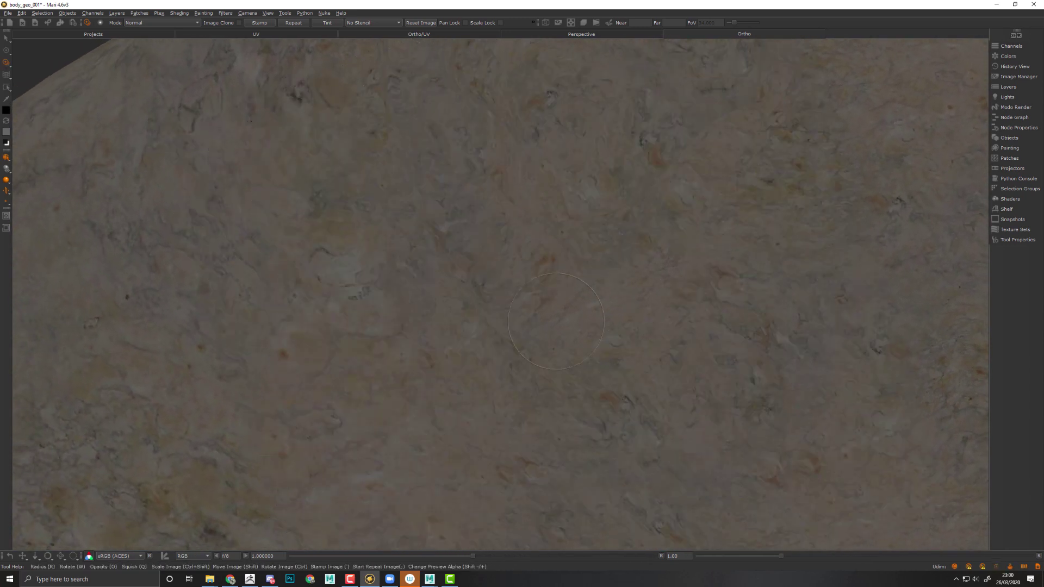
click(694, 245)
Rotate and reposition the marble image, and paint it over the next seam on the upper body
mouse_move(493, 353)
alt+mouse_down()
mouse_move(515, 373)
mouse_move(554, 361)
mouse_move(572, 376)
mouse_move(598, 370)
alt+mouse_up()
mouse_move(639, 340)
ctrl+mouse_down()
mouse_move(638, 370)
mouse_move(622, 373)
ctrl+mouse_up()
shift+drag(608, 287, 607, 278)
click(648, 224)
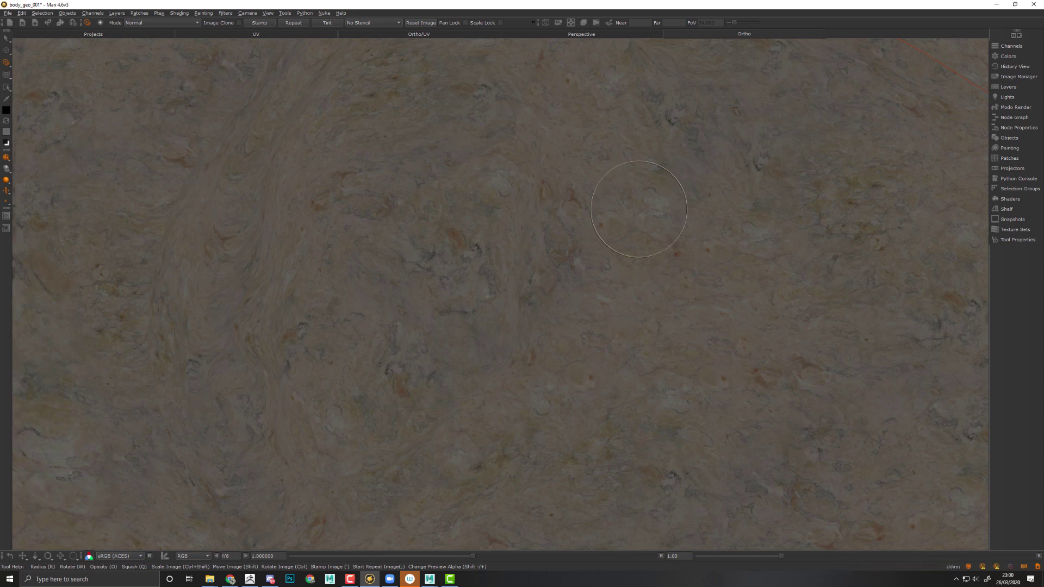
Shift the marble image and paint over the texture seam close to the body's mirror centre line
alt+middle_drag(635, 229, 612, 354)
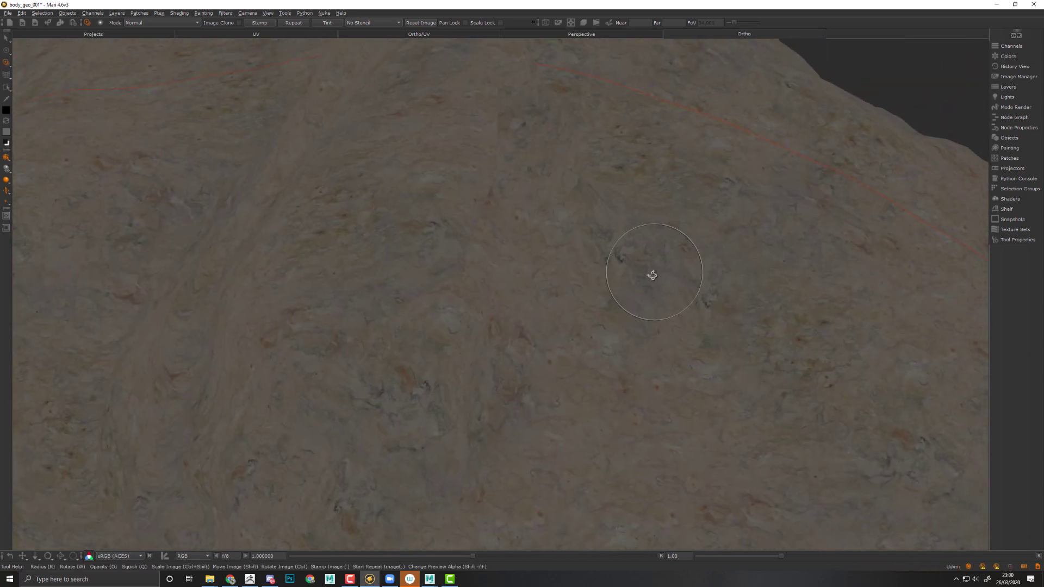
mouse_move(652, 275)
alt+mouse_down()
mouse_move(582, 283)
mouse_move(613, 226)
mouse_move(707, 250)
mouse_move(596, 319)
mouse_move(597, 233)
alt+mouse_up()
shift+drag(664, 295, 659, 281)
click(674, 289)
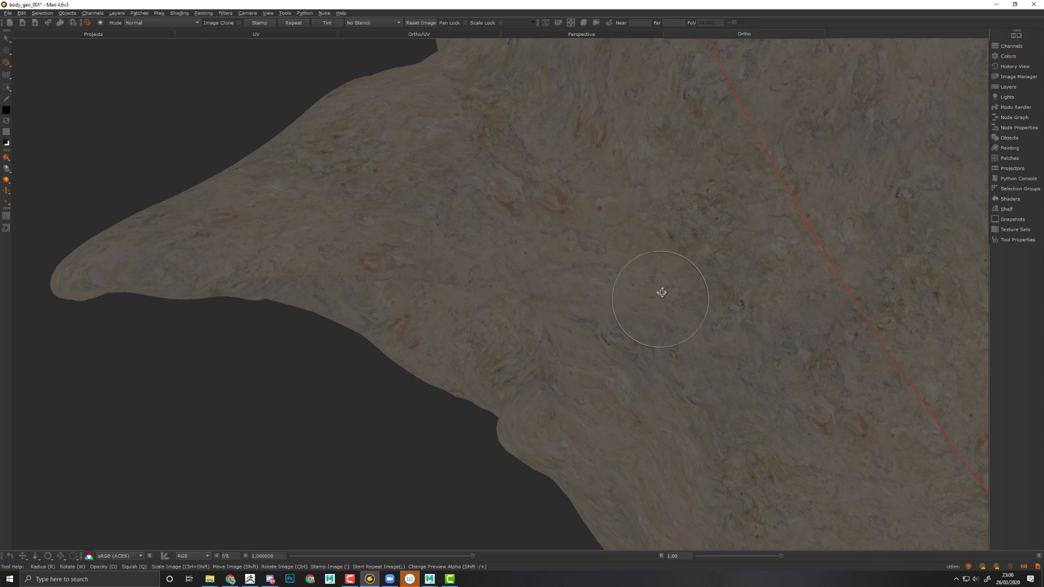
Rotate and shift the marble image, and paint it over the texture seam along the middle of the limb
alt+drag(661, 291, 664, 345)
alt+right_drag(664, 344, 825, 310)
alt+right_drag(475, 308, 549, 329)
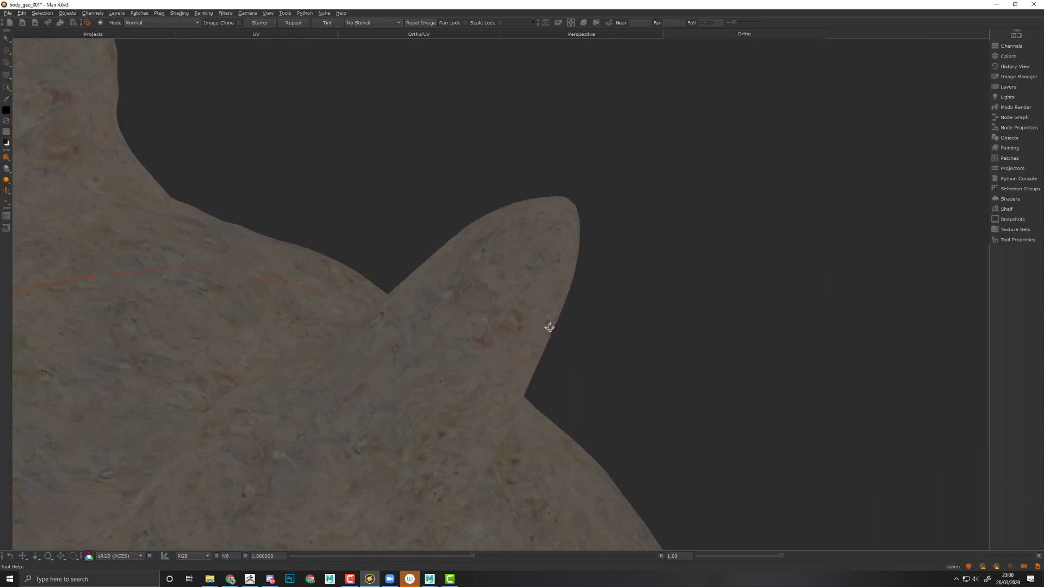
alt+drag(550, 329, 304, 304)
mouse_move(583, 306)
alt+mouse_down()
mouse_move(628, 317)
mouse_move(555, 341)
mouse_move(566, 345)
alt+mouse_up()
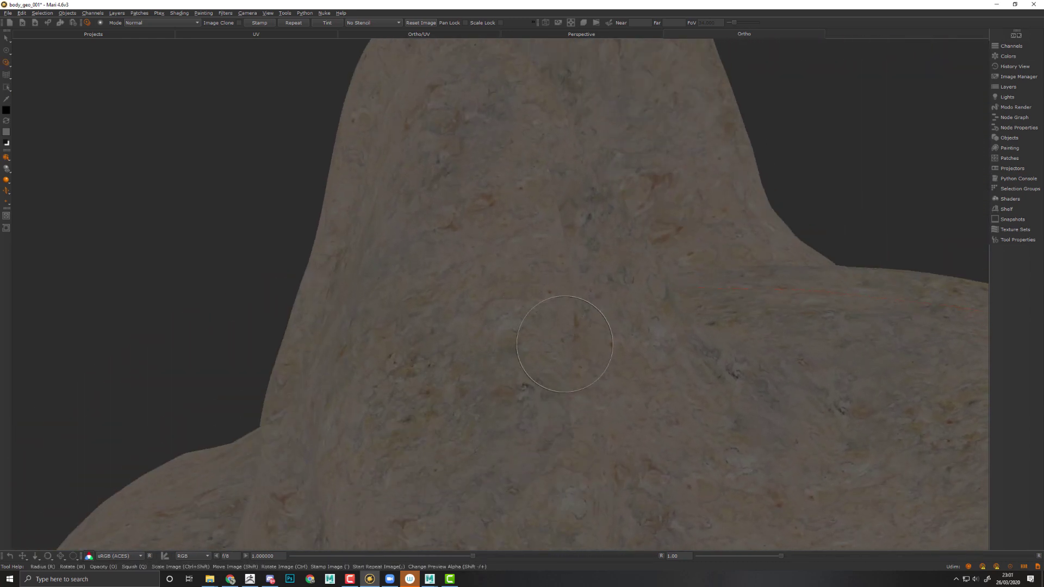
ctrl+drag(578, 424, 613, 350)
shift+drag(596, 409, 559, 423)
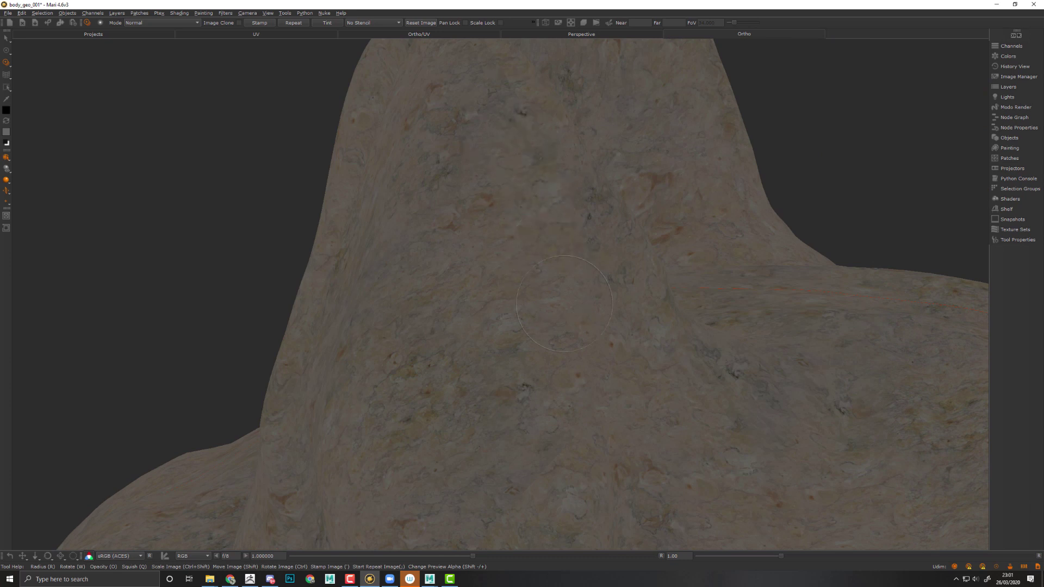
Rotate the marble image and paint it over the texture near the limb's rounded end, baking the strokes
alt+middle_drag(552, 273, 647, 507)
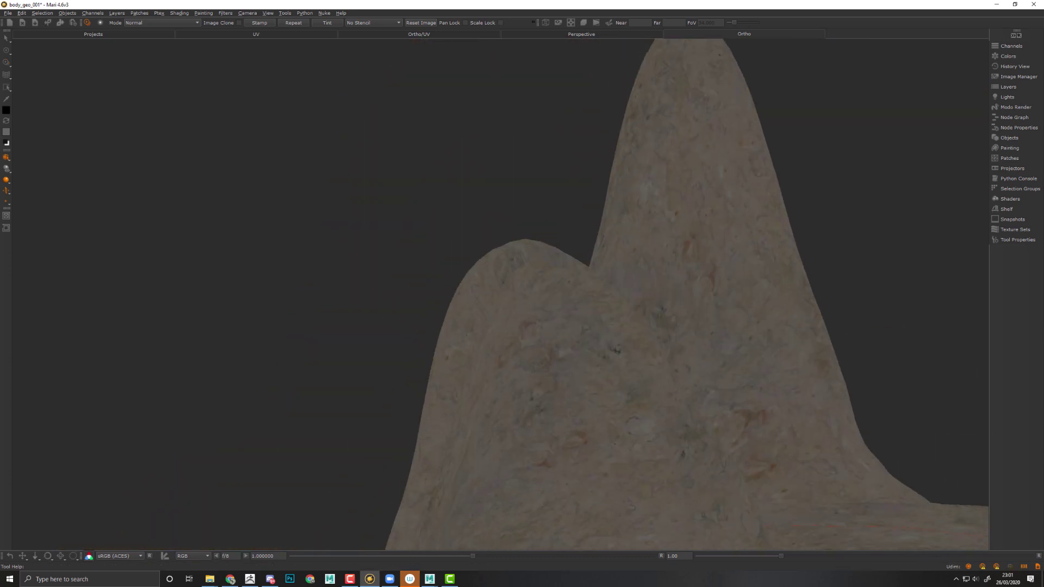
alt+drag(601, 398, 517, 384)
mouse_move(644, 421)
ctrl+mouse_down()
mouse_move(661, 434)
mouse_move(642, 438)
ctrl+mouse_up()
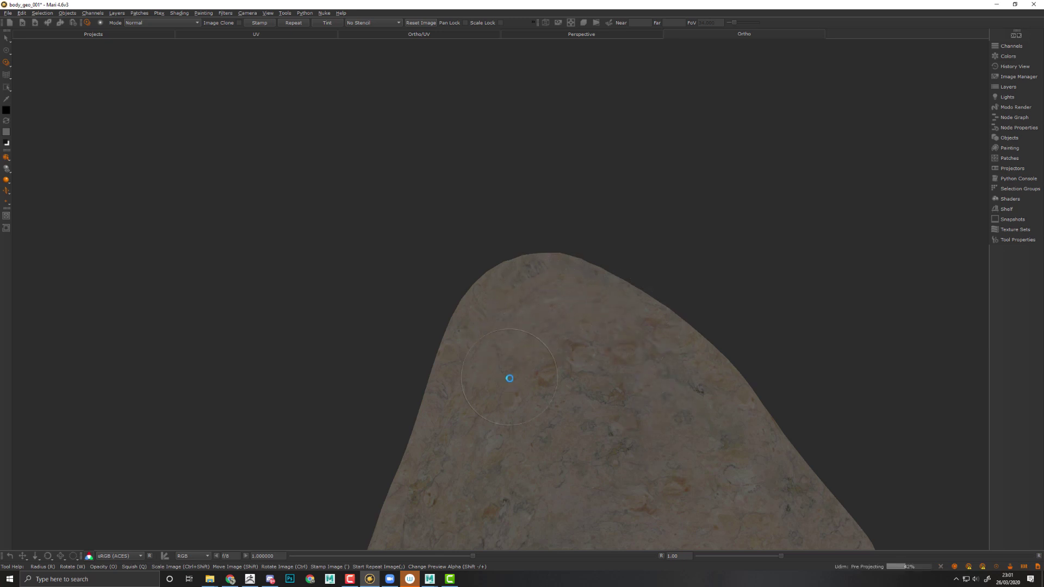
Rotate and reposition the marble image, and paint over the seam where the limb joins the body beside the mirror centre line
alt+middle_drag(502, 336, 530, 115)
alt+drag(509, 346, 487, 354)
alt+middle_drag(487, 355, 482, 122)
mouse_move(543, 228)
alt+mouse_down()
mouse_move(571, 349)
mouse_move(611, 377)
mouse_move(616, 364)
mouse_move(605, 378)
mouse_move(620, 354)
mouse_move(571, 368)
alt+mouse_up()
scroll(558, 325, up, 5)
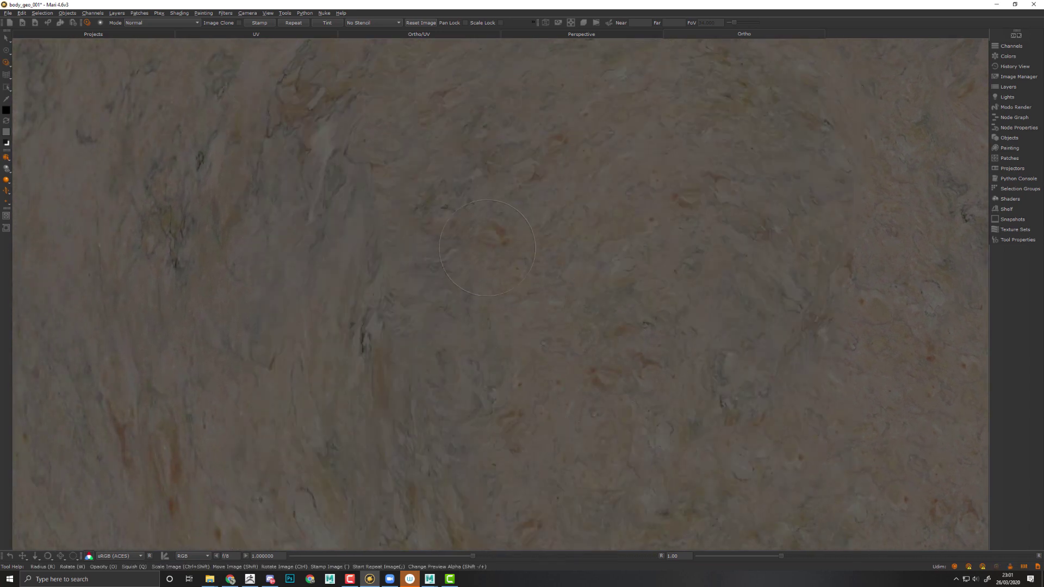
scroll(593, 366, down, 3)
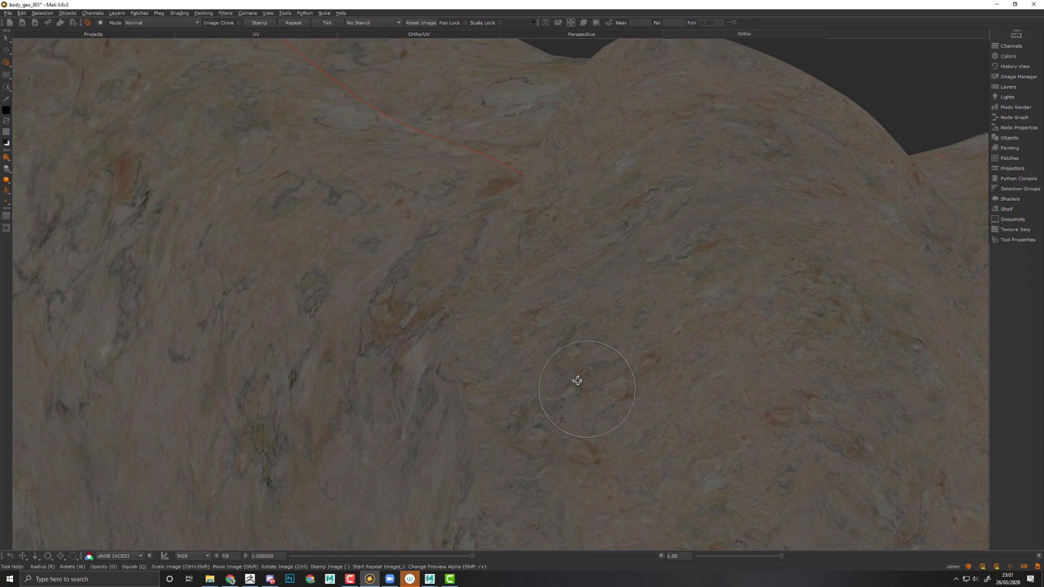
alt+drag(577, 380, 546, 364)
mouse_move(622, 376)
ctrl+mouse_down()
mouse_move(564, 442)
mouse_move(543, 425)
ctrl+mouse_up()
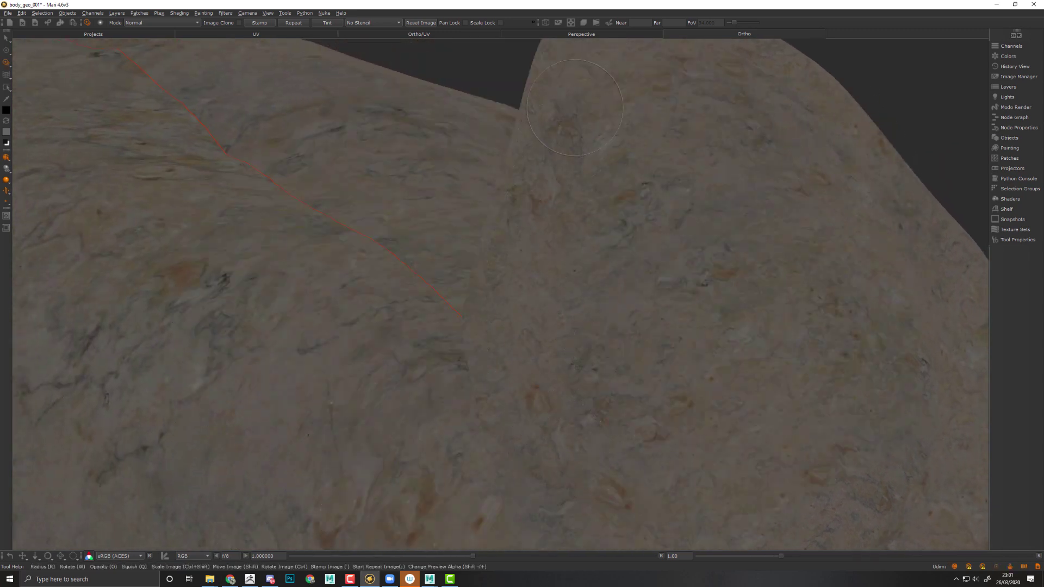
mouse_move(567, 228)
shift+mouse_down()
mouse_move(606, 92)
mouse_move(649, 272)
shift+mouse_up()
Inspect the cat's body, neck and head from several angles for remaining texture seams
alt+middle_drag(774, 422, 449, 222)
alt+right_drag(777, 426, 737, 411)
middle_drag(736, 411, 544, 436)
alt+drag(544, 436, 495, 366)
alt+right_drag(494, 366, 534, 452)
alt+drag(534, 452, 521, 401)
middle_drag(521, 402, 551, 338)
alt+drag(551, 338, 466, 347)
alt+right_drag(466, 347, 413, 304)
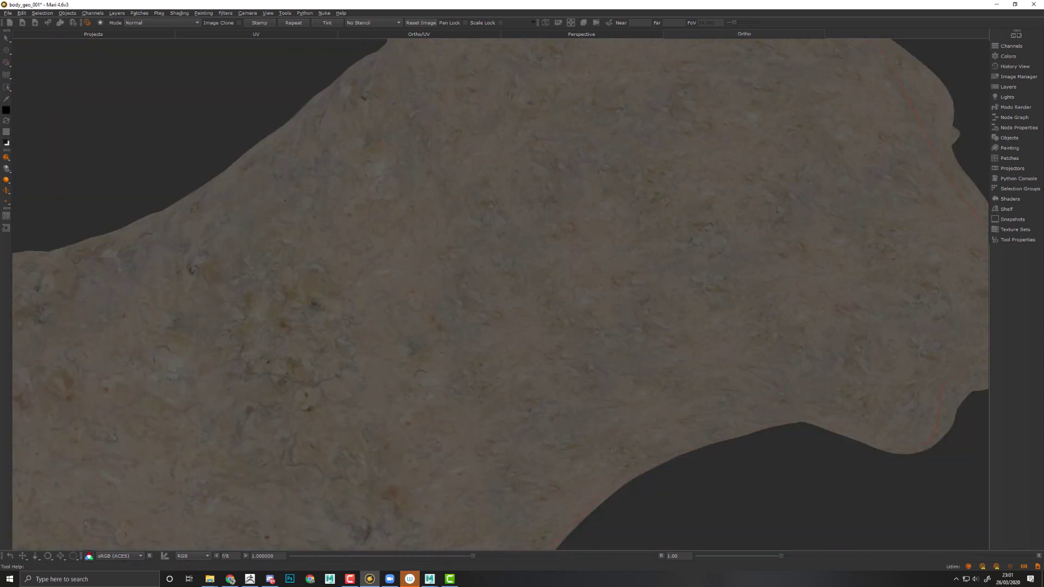
alt+middle_drag(620, 131, 505, 310)
alt+drag(506, 310, 509, 318)
mouse_move(509, 318)
middle_down()
mouse_move(492, 305)
mouse_move(527, 320)
middle_up()
Switch to the Paint tool and move the albedo tiled, seams-cleaning paint and merge nodes together away from the shader in the node graph
key(t)
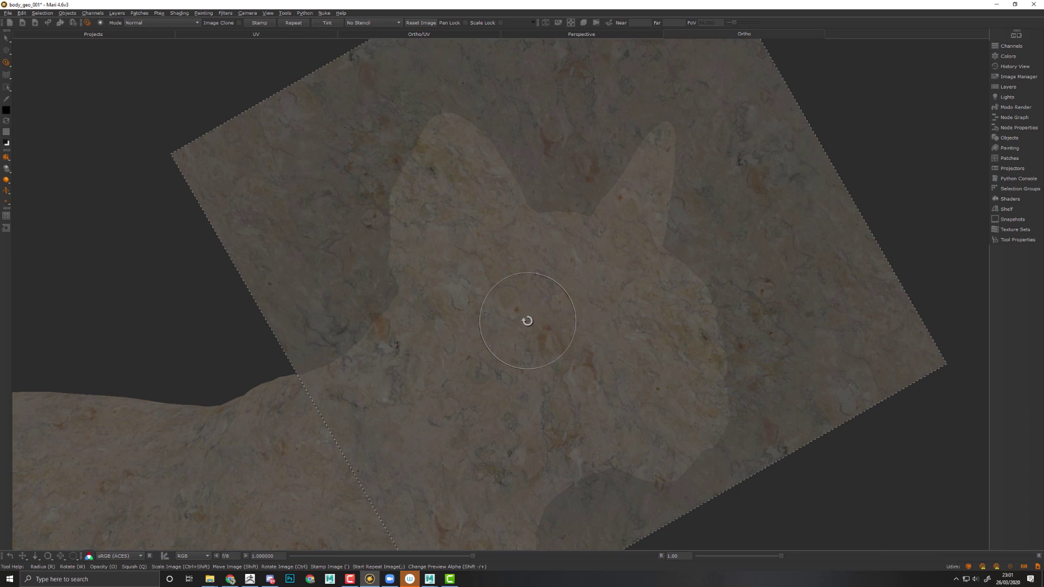
key(p)
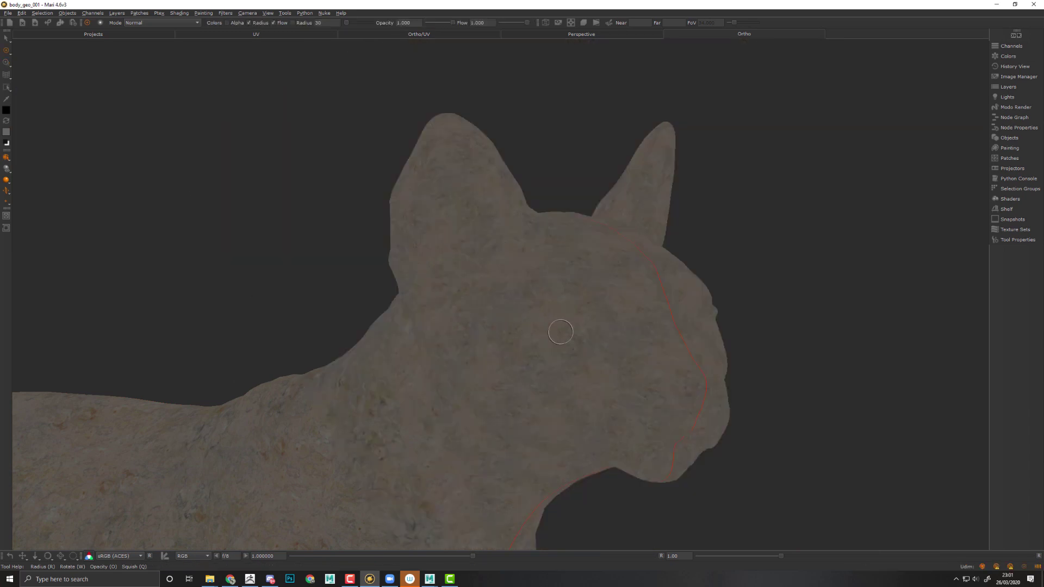
key(Tab)
middle_drag(660, 493, 579, 490)
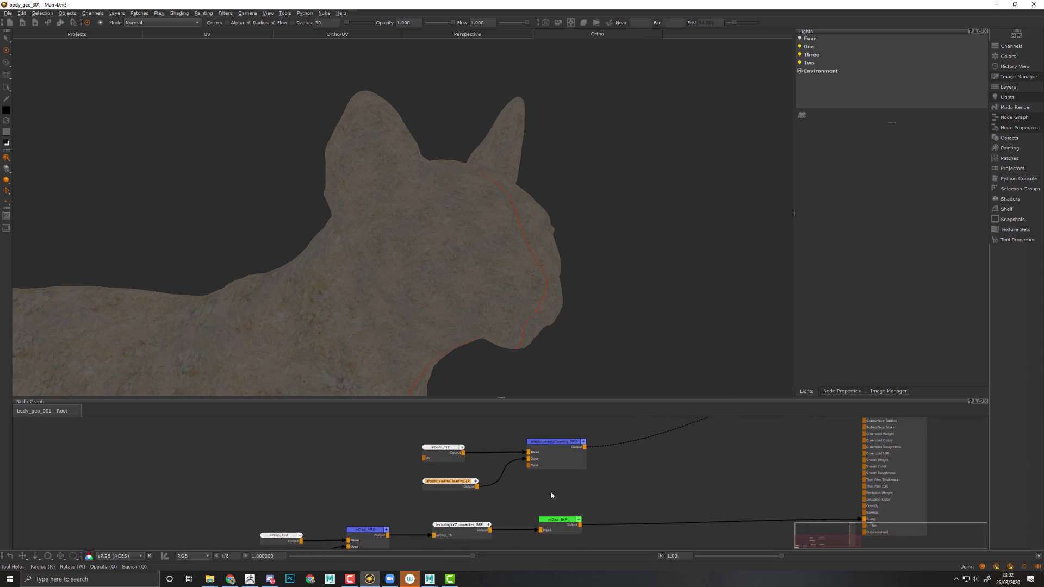
right_click(576, 498)
click(531, 487)
middle_drag(541, 487, 569, 488)
drag(606, 503, 444, 427)
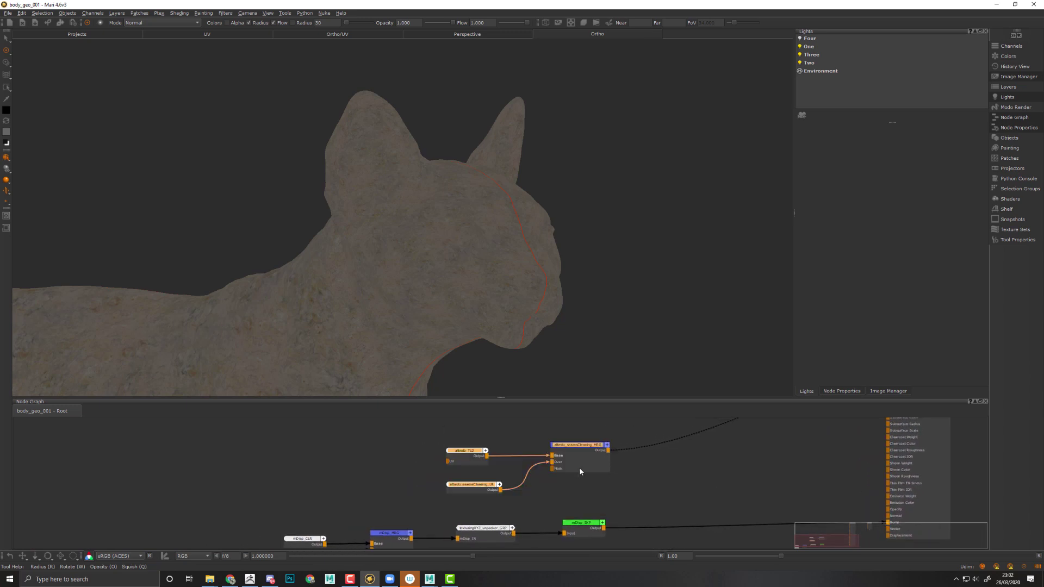
drag(579, 467, 479, 463)
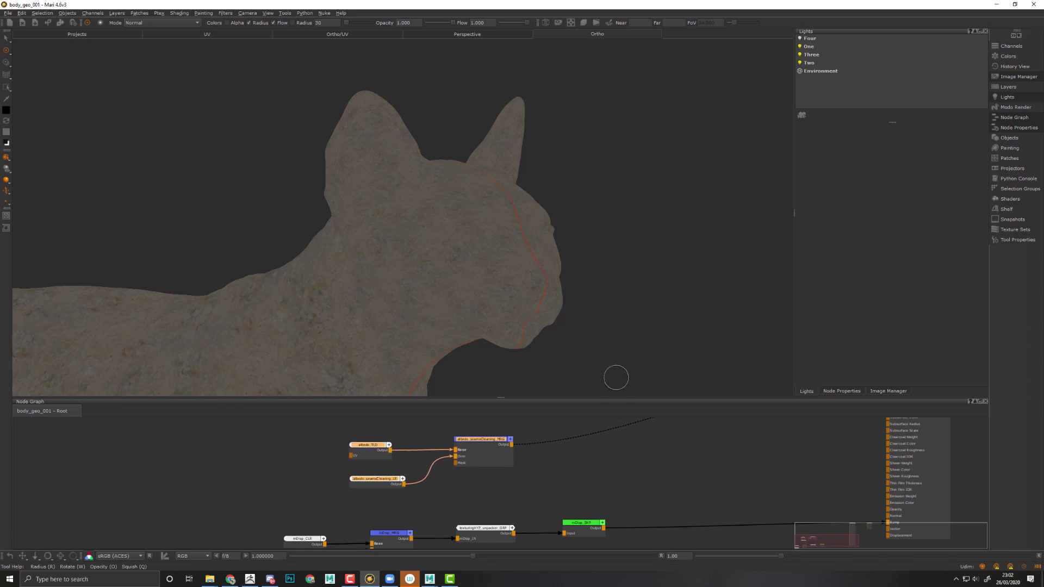
Insert an HSV node after the albedo seams-cleaning merge node, and align it with the merge node on the way to the shader
scroll(589, 280, up, 5)
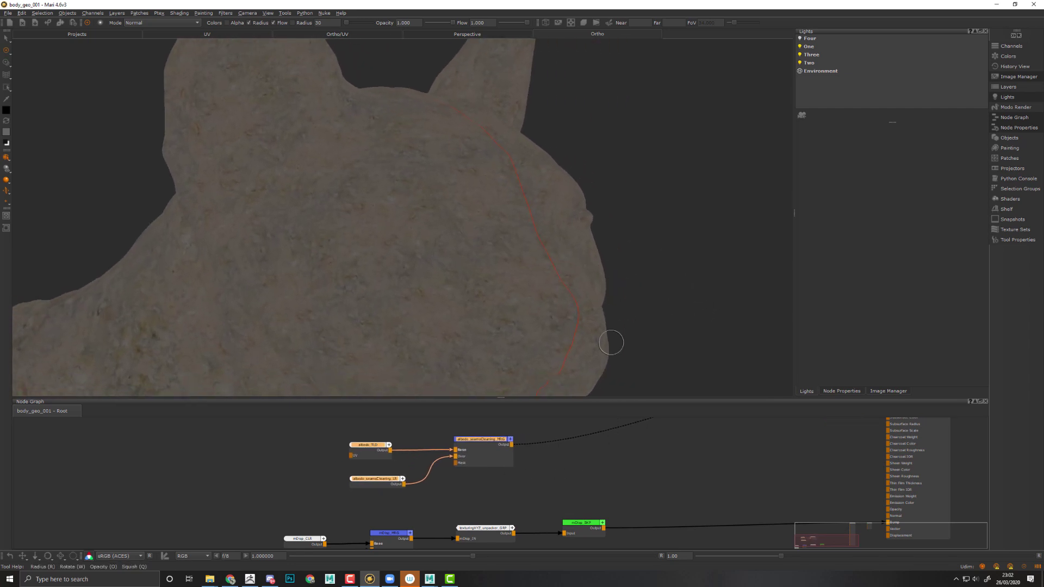
mouse_move(607, 265)
alt+middle_down()
mouse_move(605, 274)
mouse_move(598, 253)
alt+middle_up()
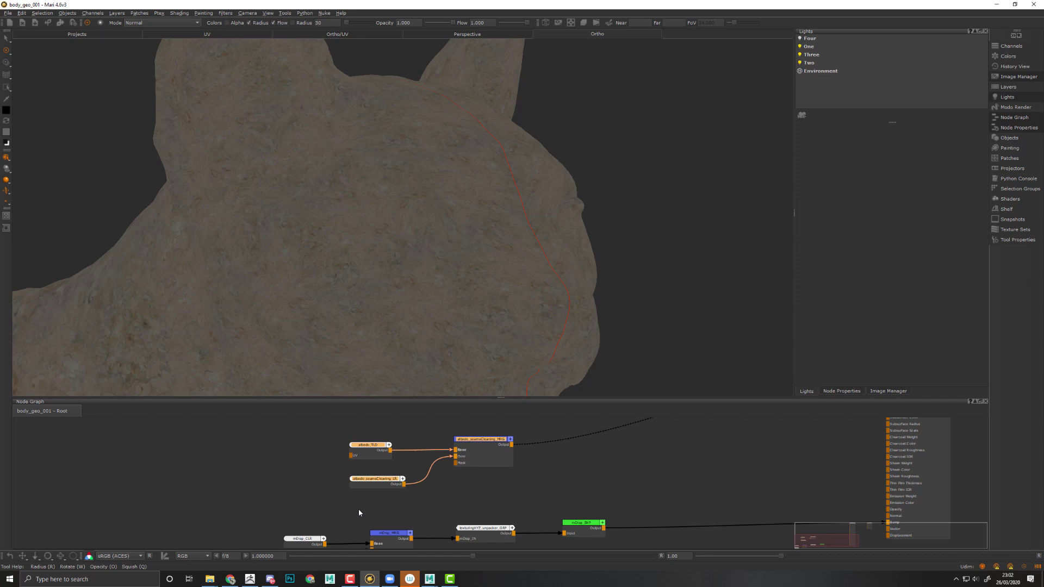
drag(482, 422, 340, 497)
drag(489, 444, 464, 446)
click(464, 446)
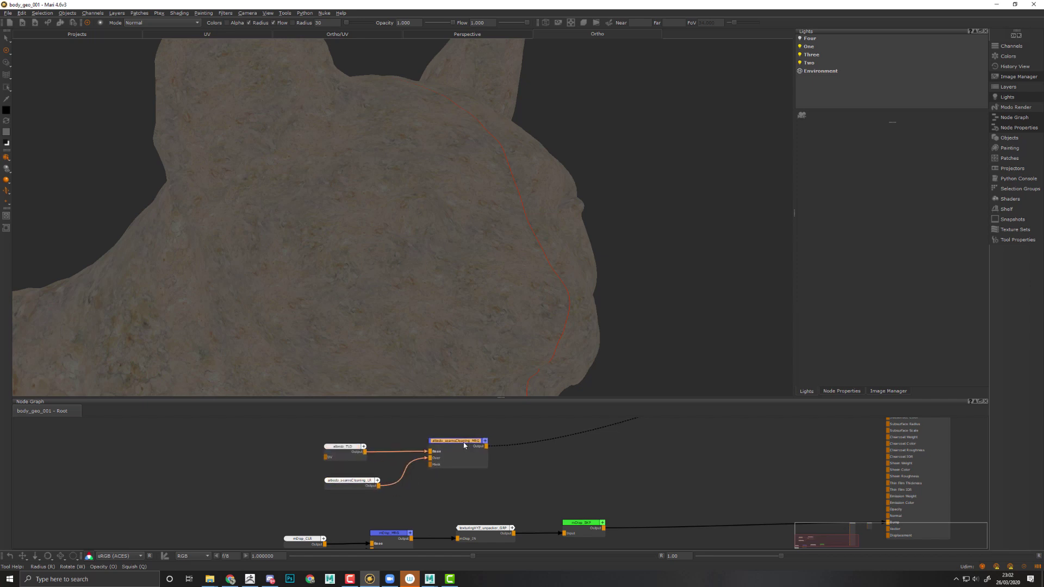
key(Tab)
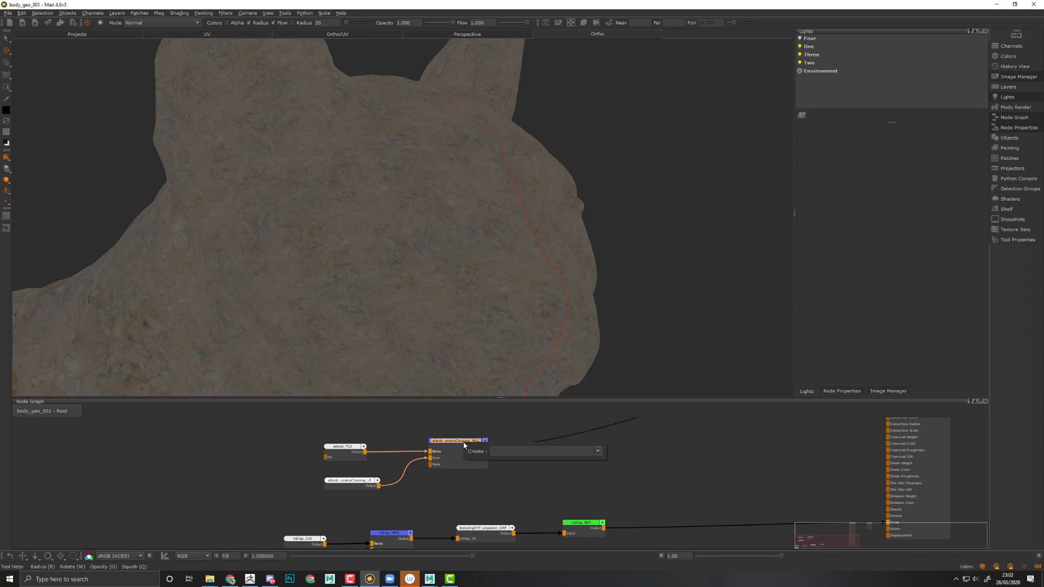
text(H)
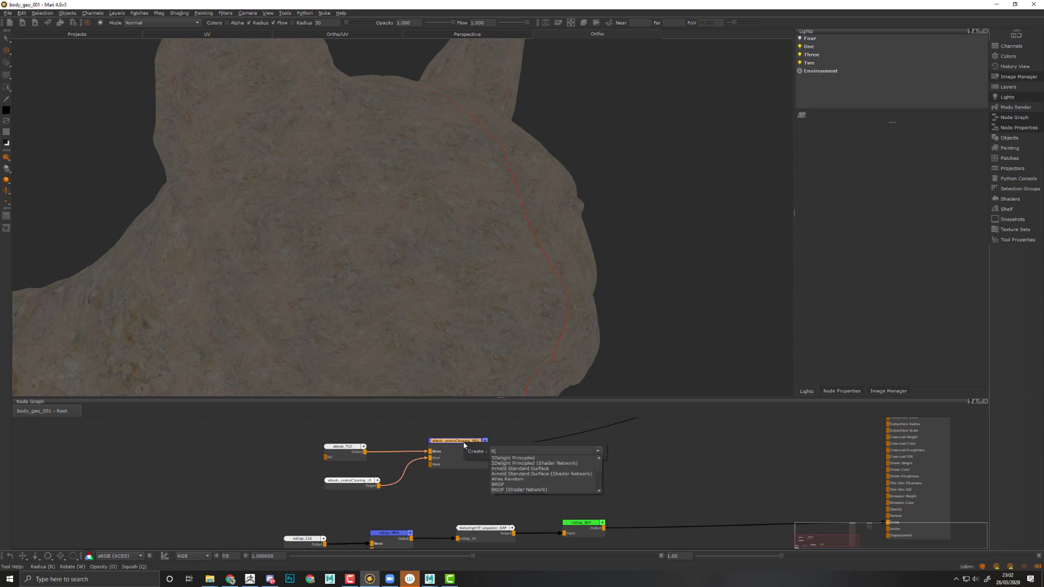
text(SV)
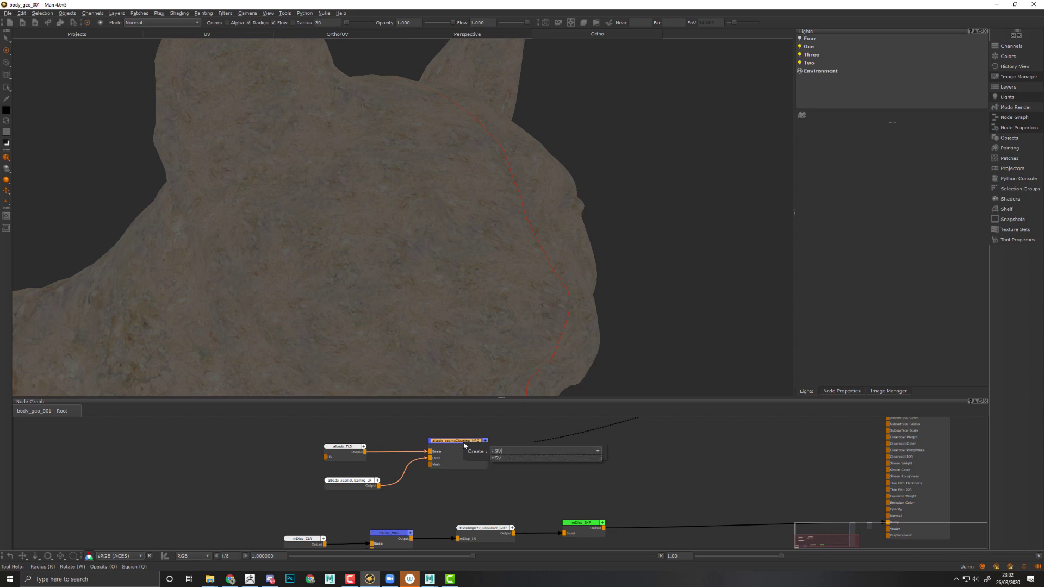
key(Return)
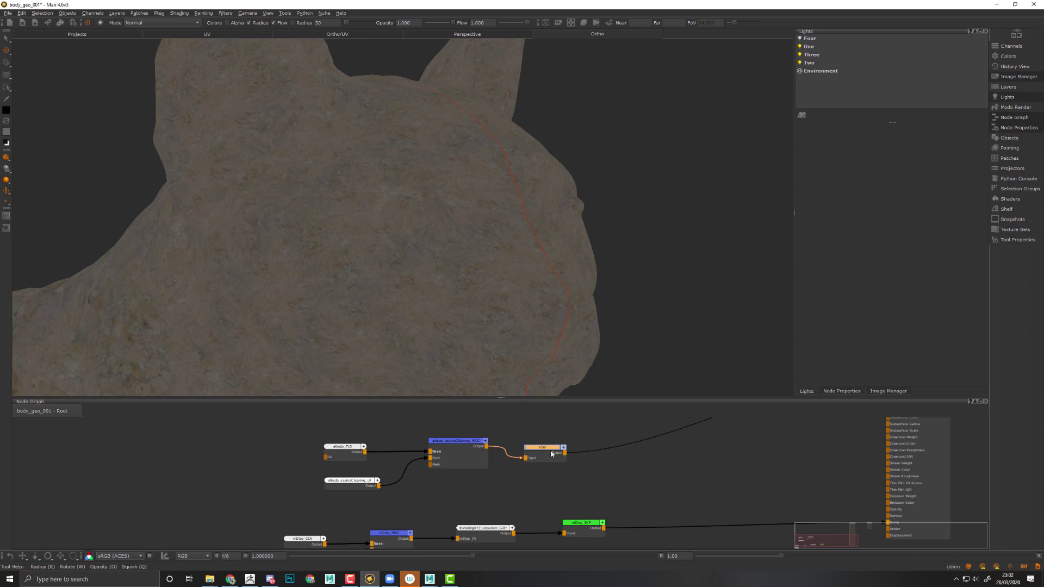
drag(552, 454, 569, 443)
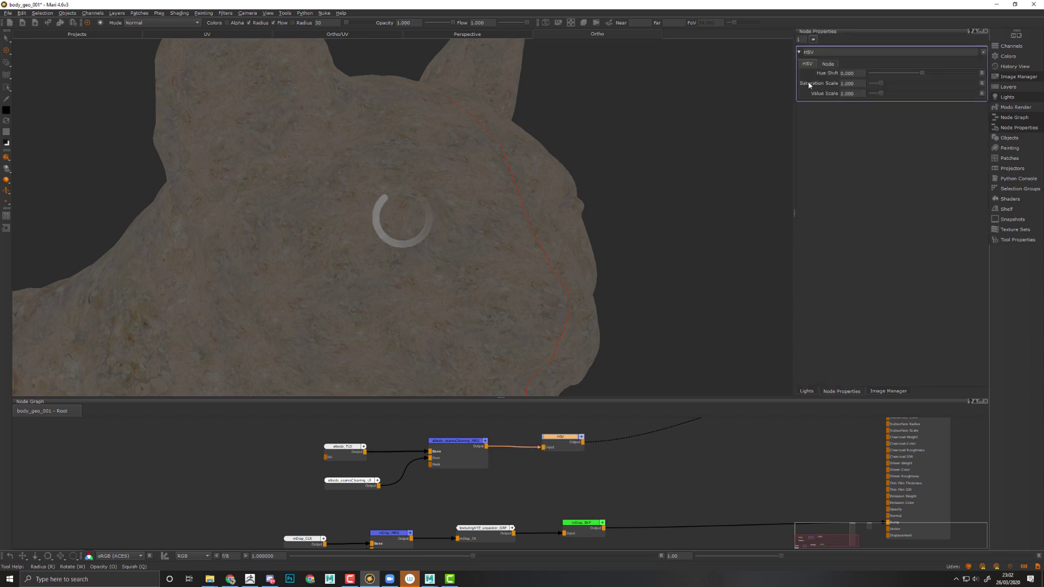
Rename the HSV node as albedo_tld_HSV
double_click(836, 50)
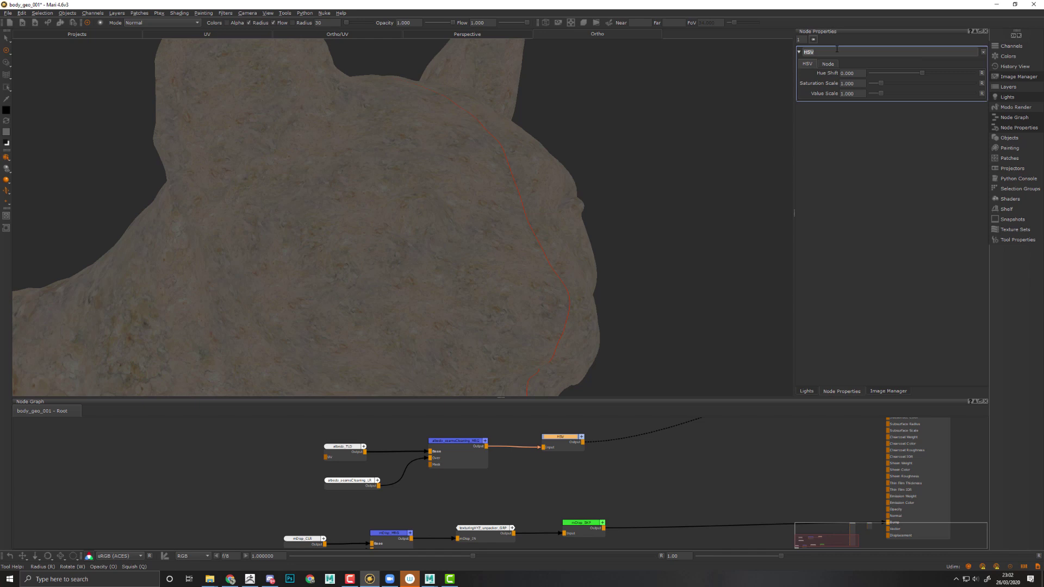
text(ALBED)
key(BackSpace)
key(BackSpace)
key(BackSpace)
text(V)
key(Return)
Adjust the albedo HSV node to a Hue Shift of -8.571, a Saturation Scale of 1.032 and a Value Scale of 1.825
drag(882, 96, 889, 96)
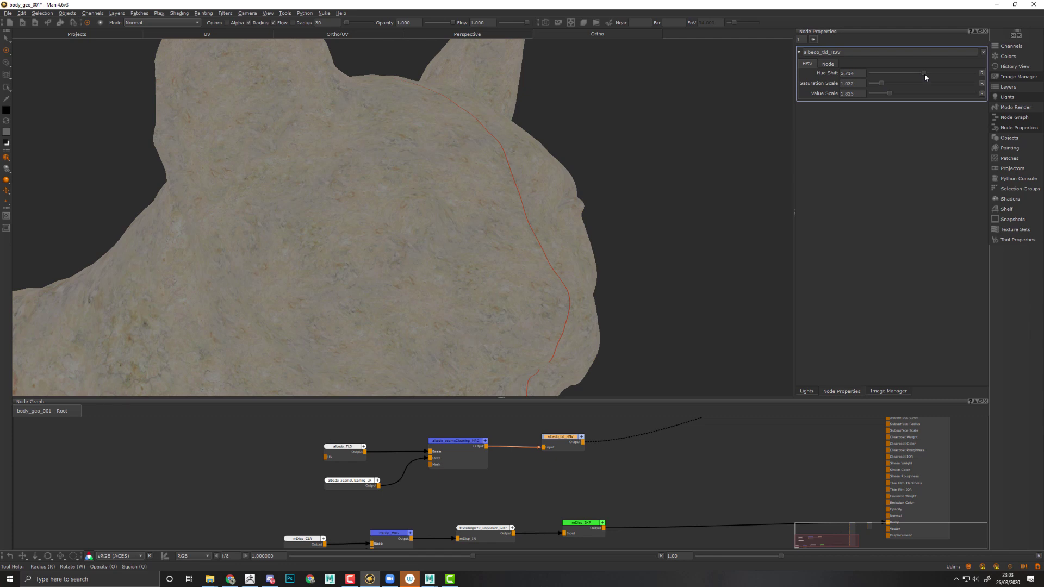
drag(924, 74, 920, 74)
alt+middle_drag(584, 220, 638, 200)
alt+right_drag(638, 200, 648, 250)
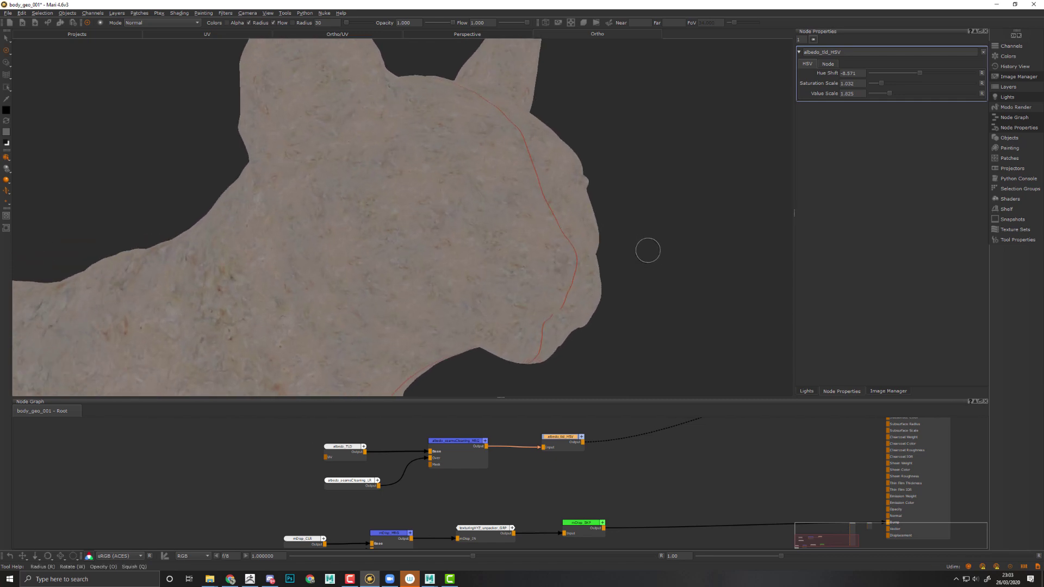
alt+drag(648, 250, 579, 254)
Trace the HSV node's connection to the Arnold Standard Surface diffuse color and compare the head under flat and full lighting
scroll(658, 483, down, 4)
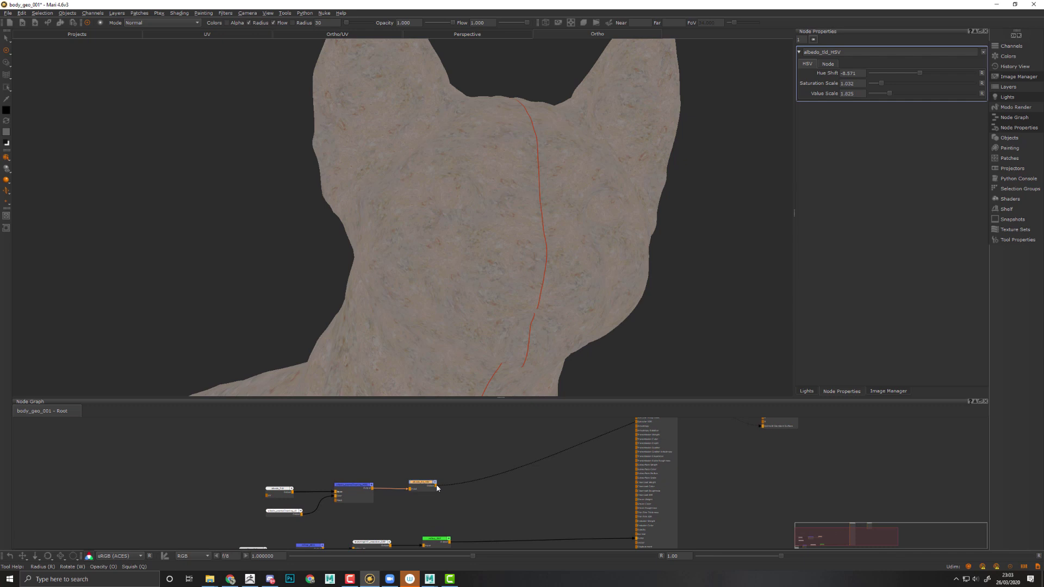
drag(435, 486, 651, 528)
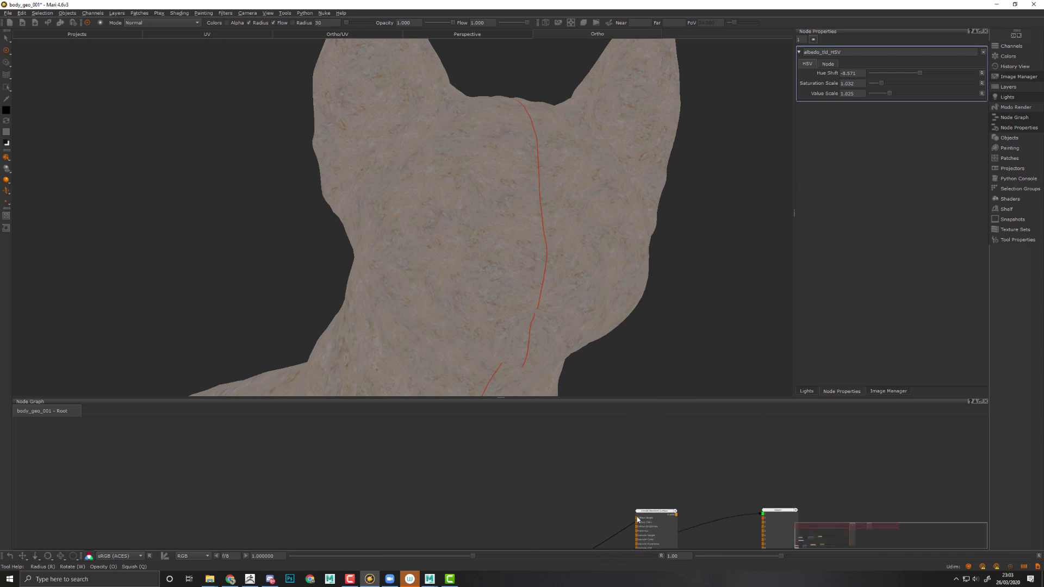
middle_drag(643, 524, 600, 414)
scroll(585, 466, up, 3)
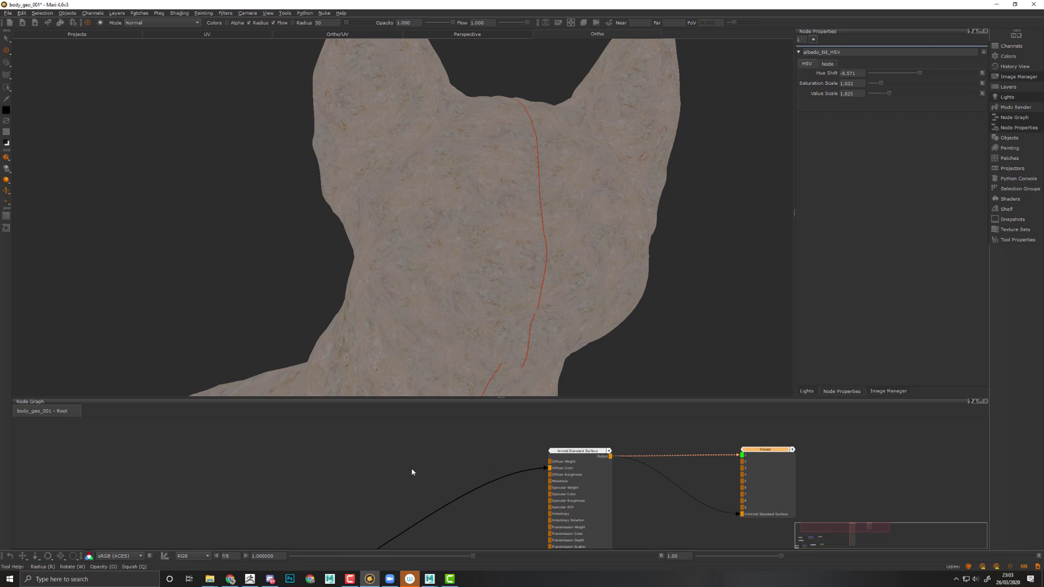
middle_drag(415, 473, 578, 428)
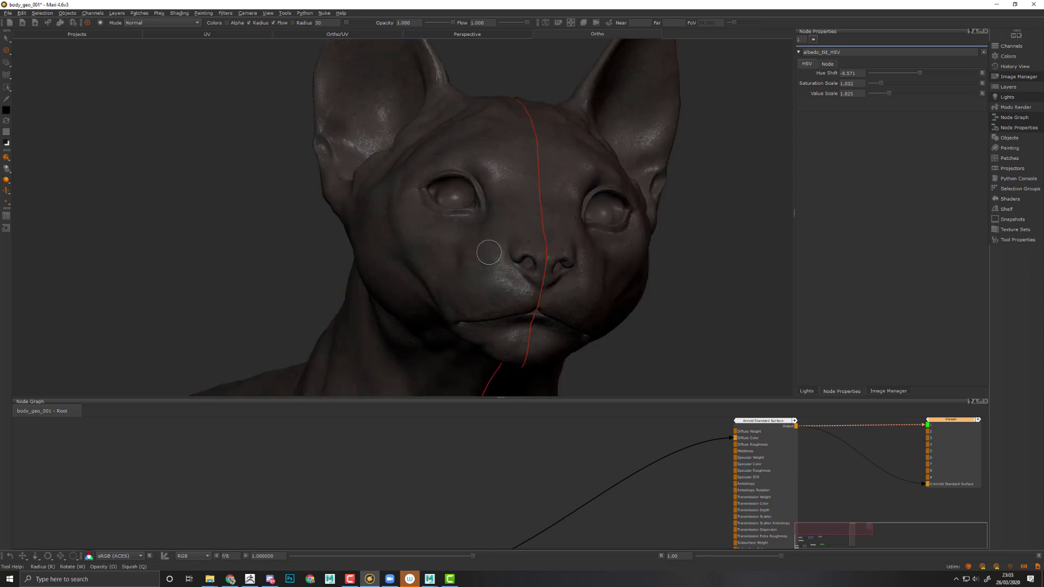
alt+drag(510, 270, 590, 277)
alt+middle_drag(620, 289, 669, 304)
alt+right_drag(669, 305, 627, 245)
key(F1)
key(F3)
key(F1)
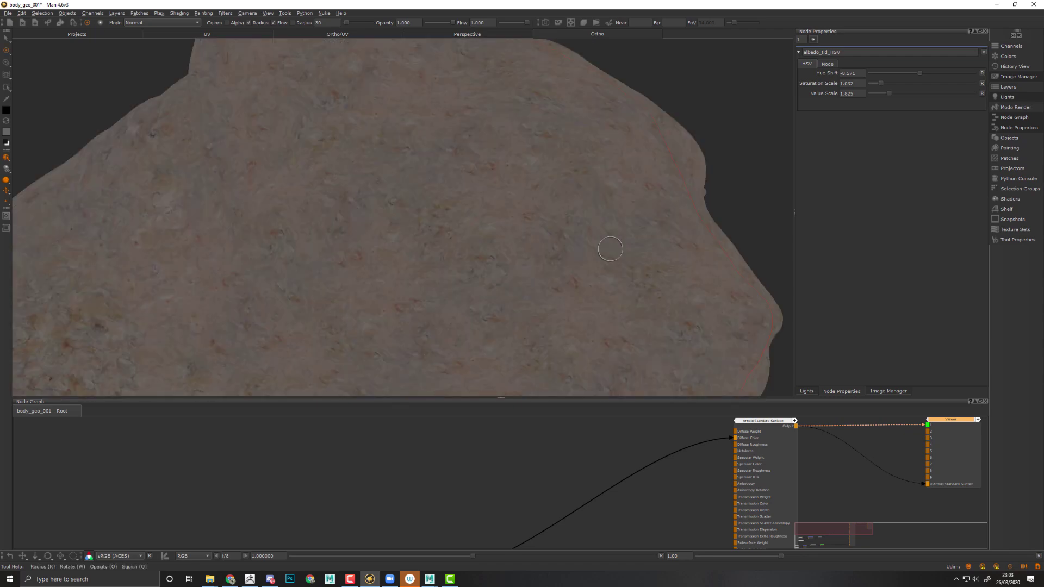
Review the albedo HSV, tiled and merge nodes and follow their chain through to the shader
middle_drag(436, 495, 550, 386)
middle_drag(527, 481, 552, 484)
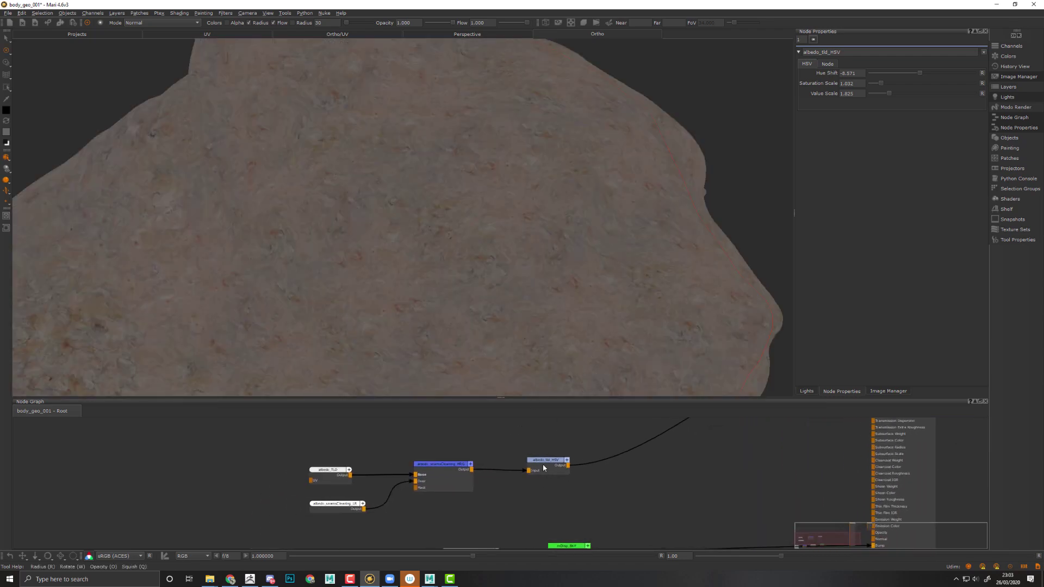
click(544, 468)
middle_drag(727, 461, 701, 474)
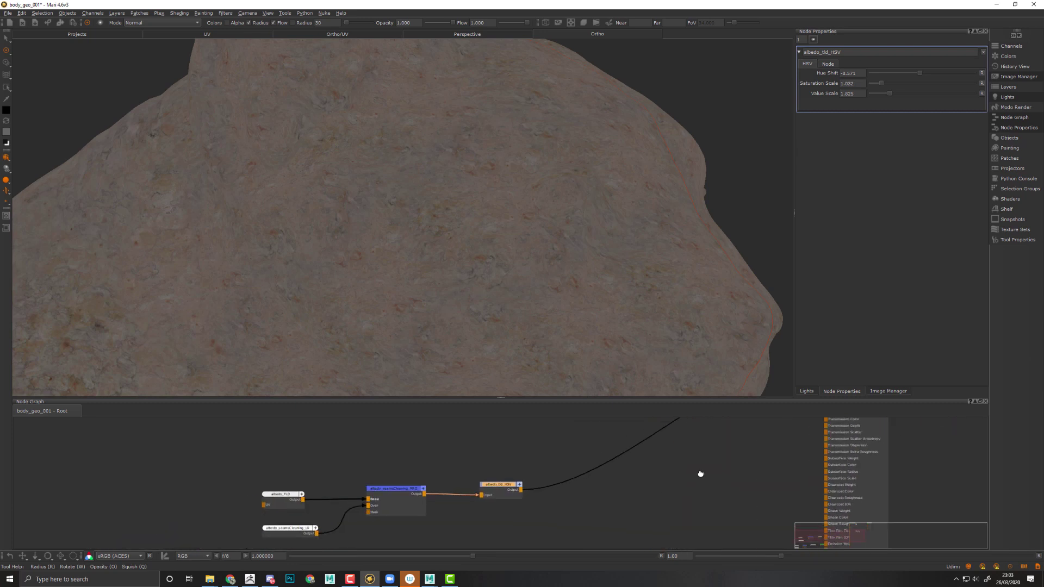
click(286, 507)
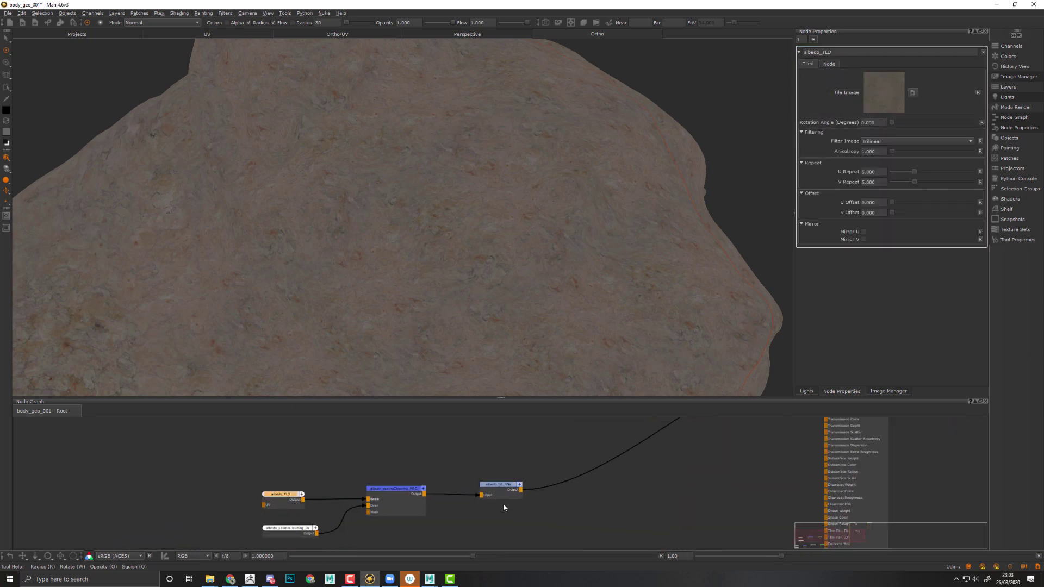
middle_drag(504, 503, 527, 488)
click(413, 484)
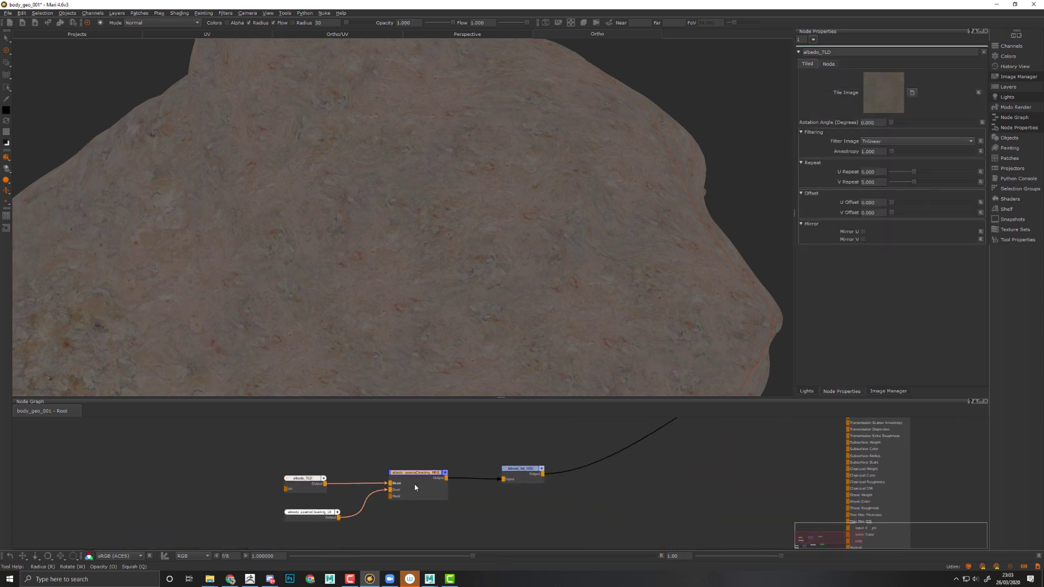
double_click(516, 482)
middle_drag(680, 463, 465, 556)
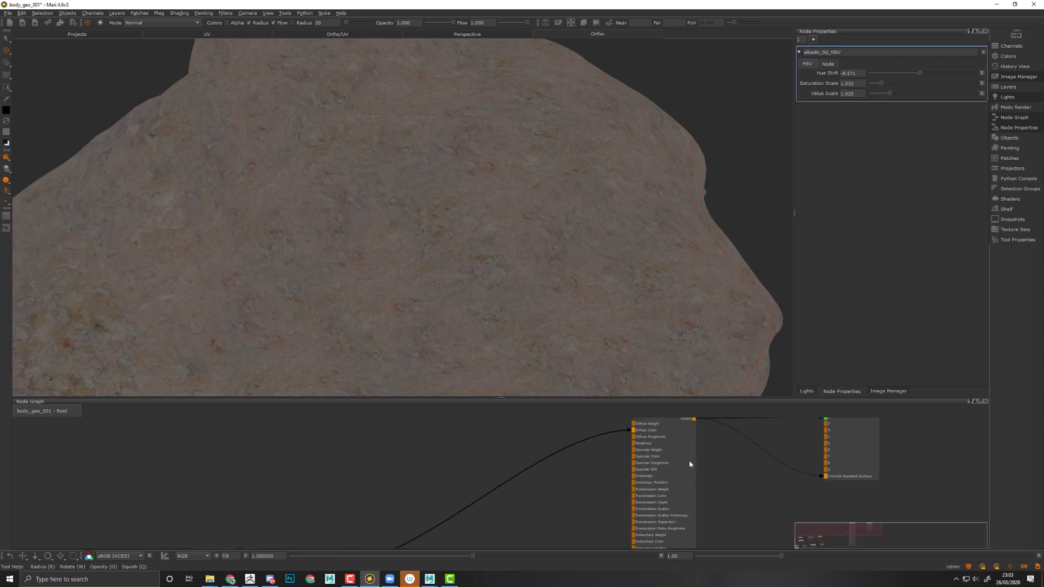
Set the Arnold Standard Surface base weight to 1.000 and view the cat's head under full lighting
click(675, 449)
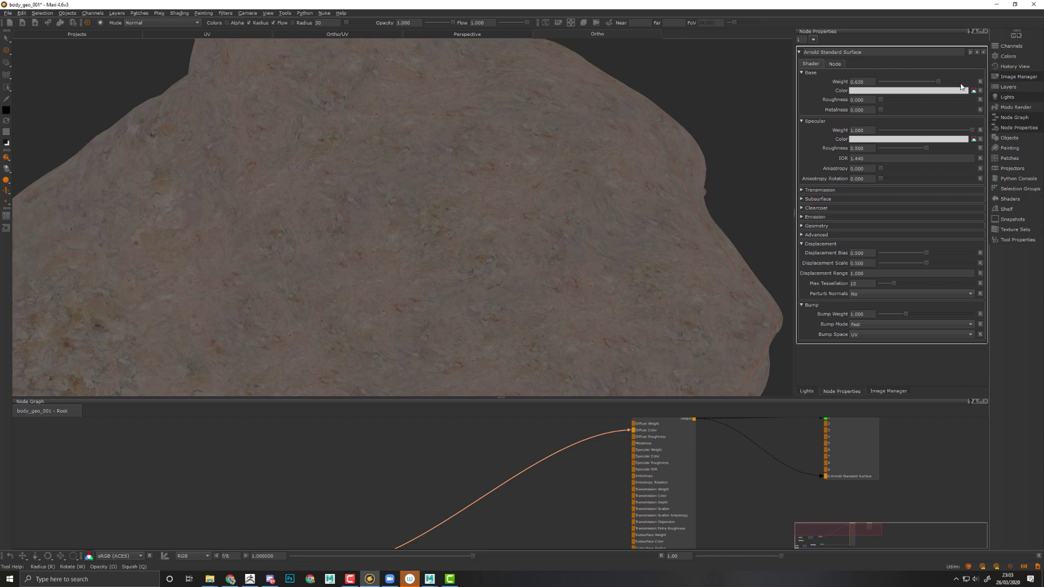
drag(940, 82, 1007, 89)
key(F3)
alt+drag(611, 249, 636, 224)
alt+right_drag(636, 224, 564, 263)
Separate the albedo_seamsCleaning_LR paint node from the other albedo nodes and move albedo_TLD closer to the merge node
middle_drag(354, 517, 520, 460)
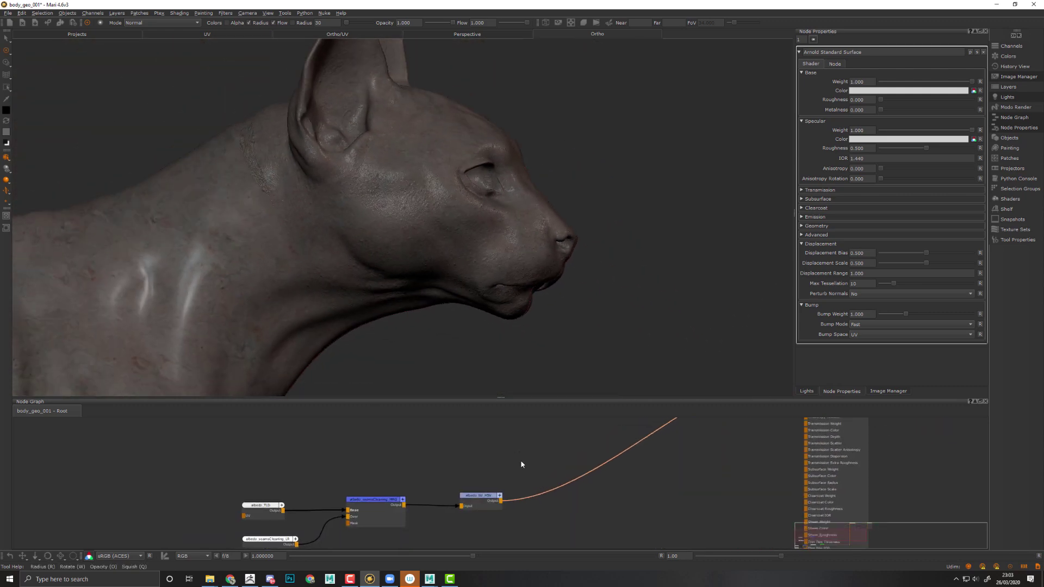
middle_drag(403, 531, 617, 491)
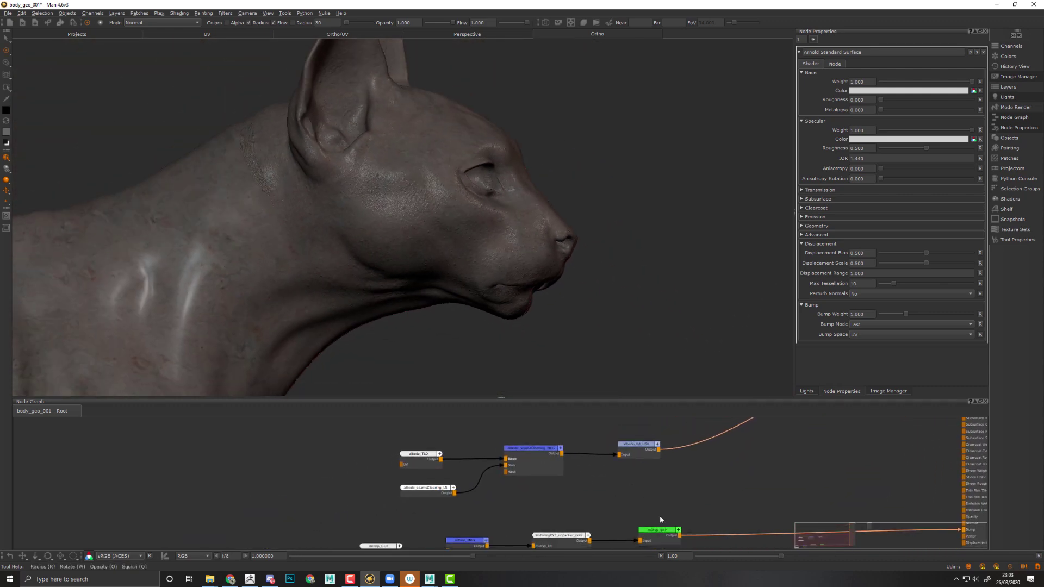
drag(662, 516, 358, 422)
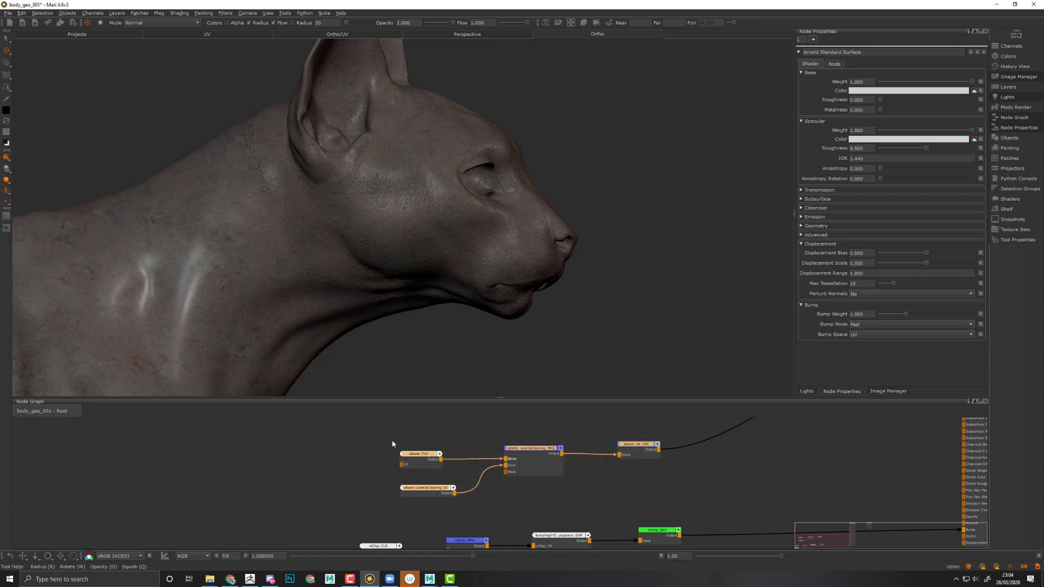
click(528, 504)
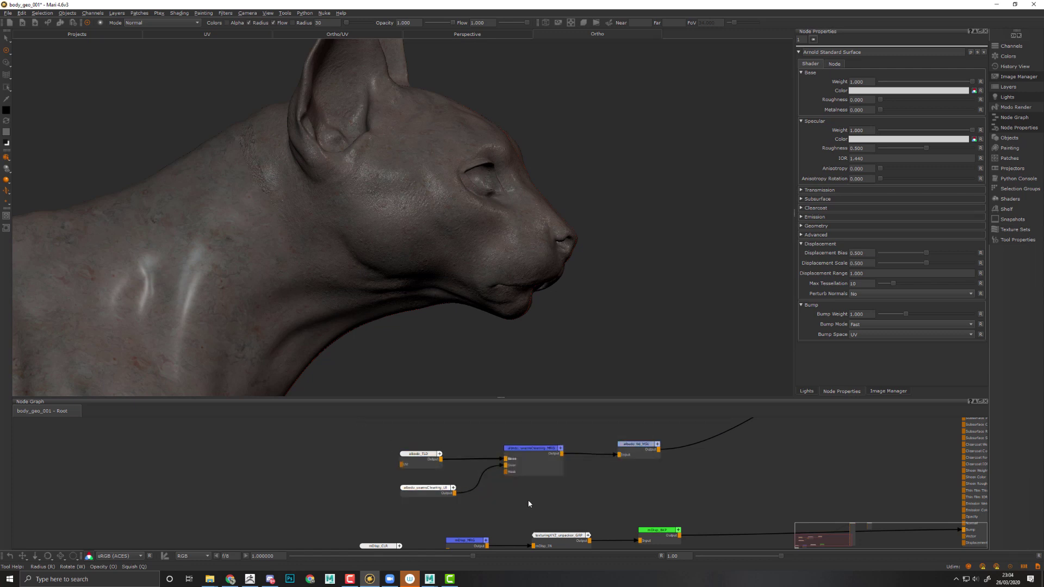
drag(420, 493, 340, 495)
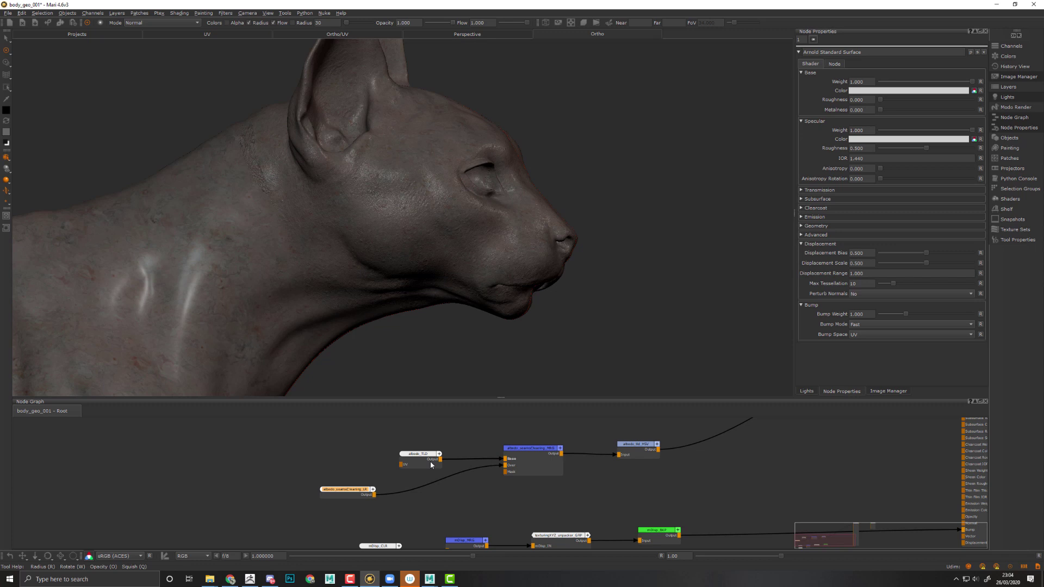
drag(430, 461, 447, 463)
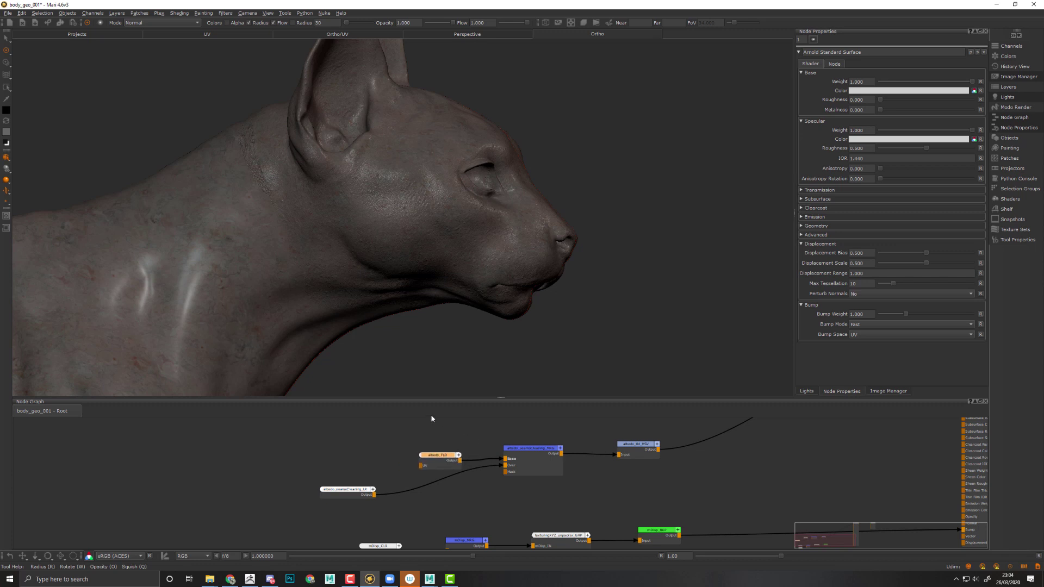
Group the albedo tiled, seams-cleaning merge and HSV nodes, and place the group beside the albedo_seamsCleaning_LR paint node
click(664, 484)
drag(687, 505, 421, 424)
key(Tab)
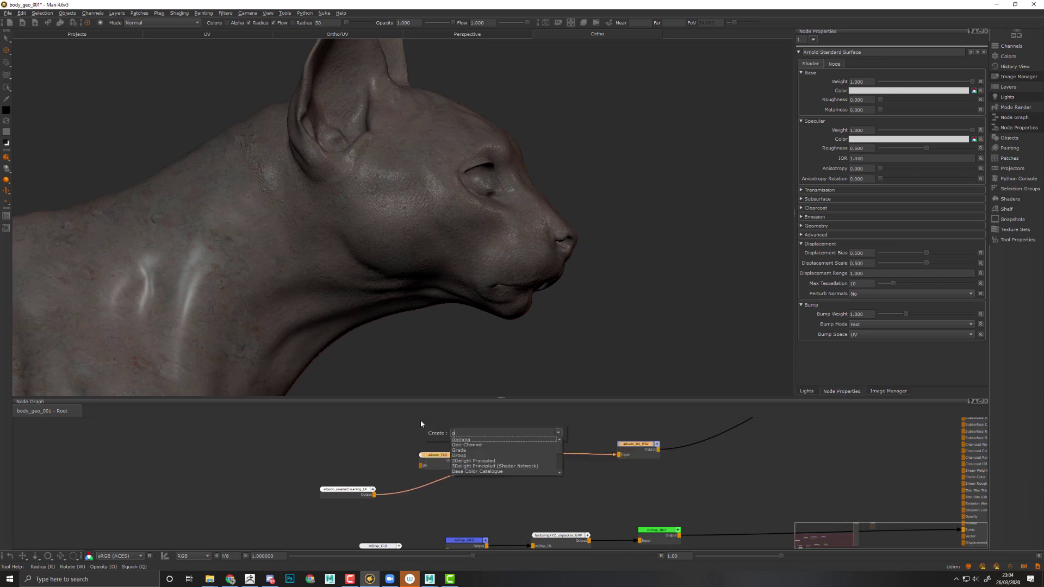
text(gr)
key(Down)
key(Return)
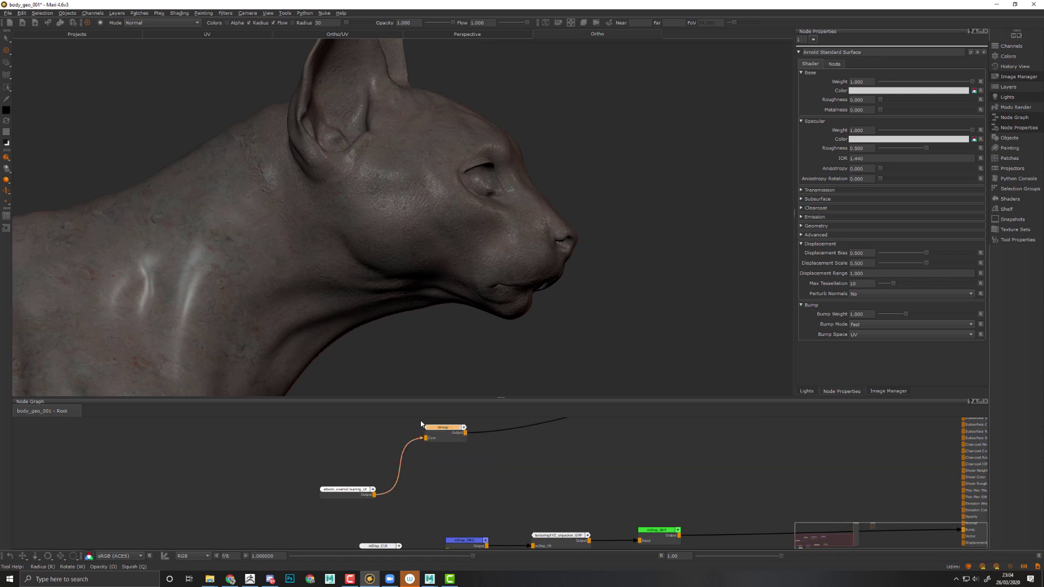
drag(442, 428, 447, 483)
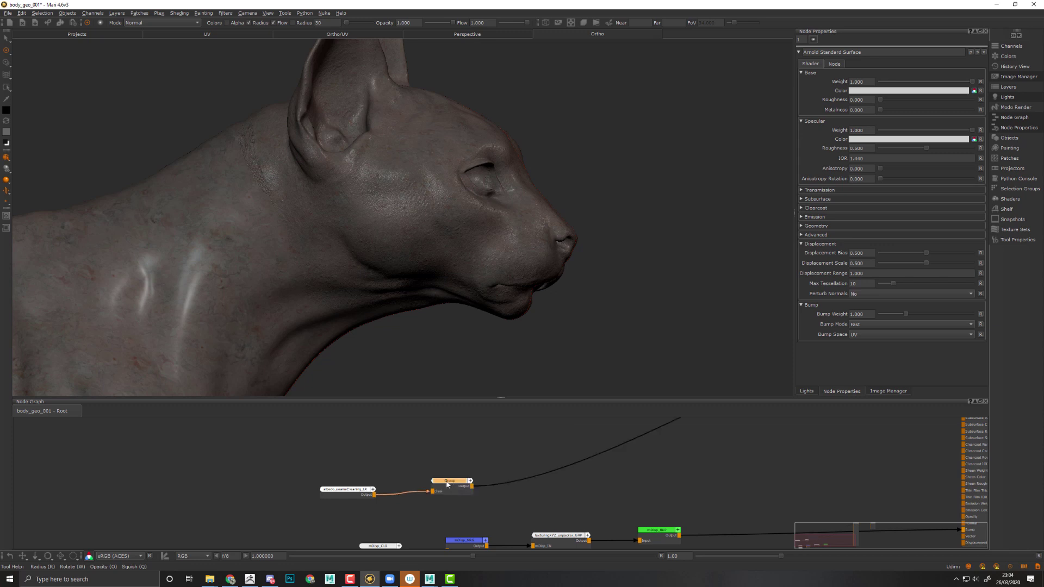
Rename the new group node as albedoTld_GRP
double_click(447, 483)
click(841, 51)
double_click(841, 51)
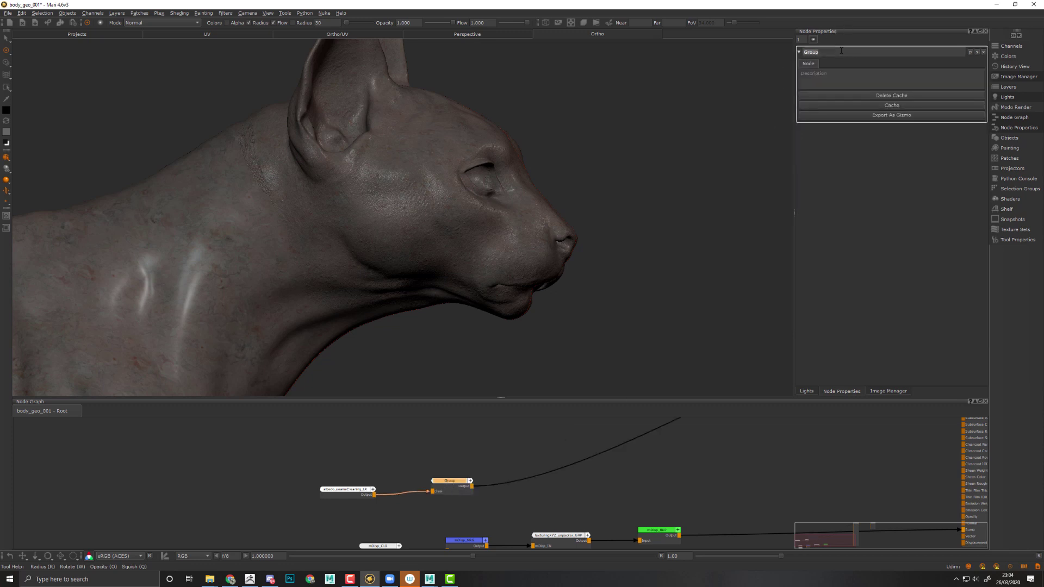
text(all)
text(edo_)
text(ld_GRP)
key(Return)
scroll(315, 499, up, 2)
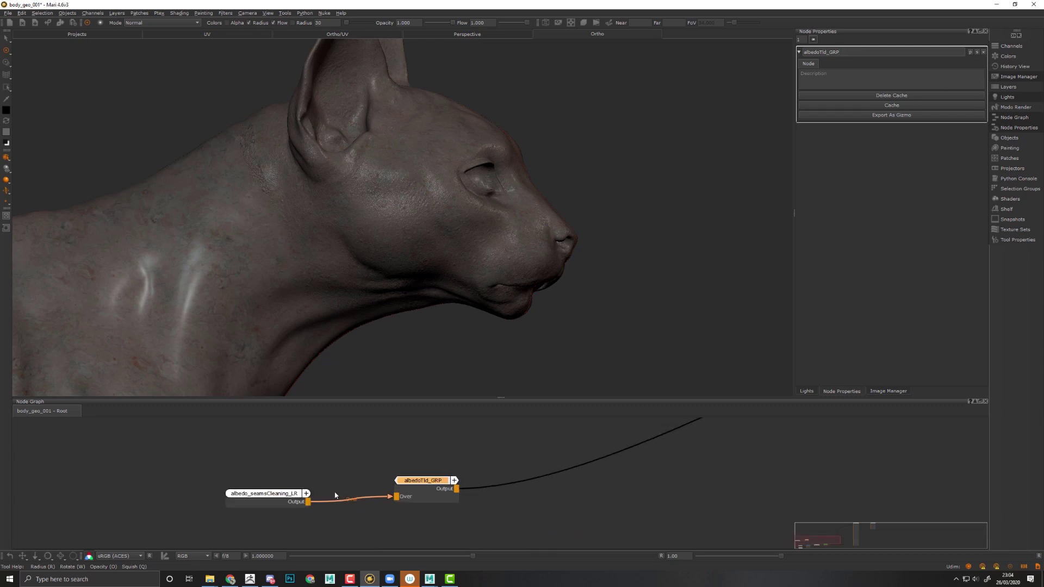
Adjust the spacing of the albedo_seamsCleaning_LR and albedoTld_GRP nodes so their connection runs nearly straight
drag(281, 504, 274, 503)
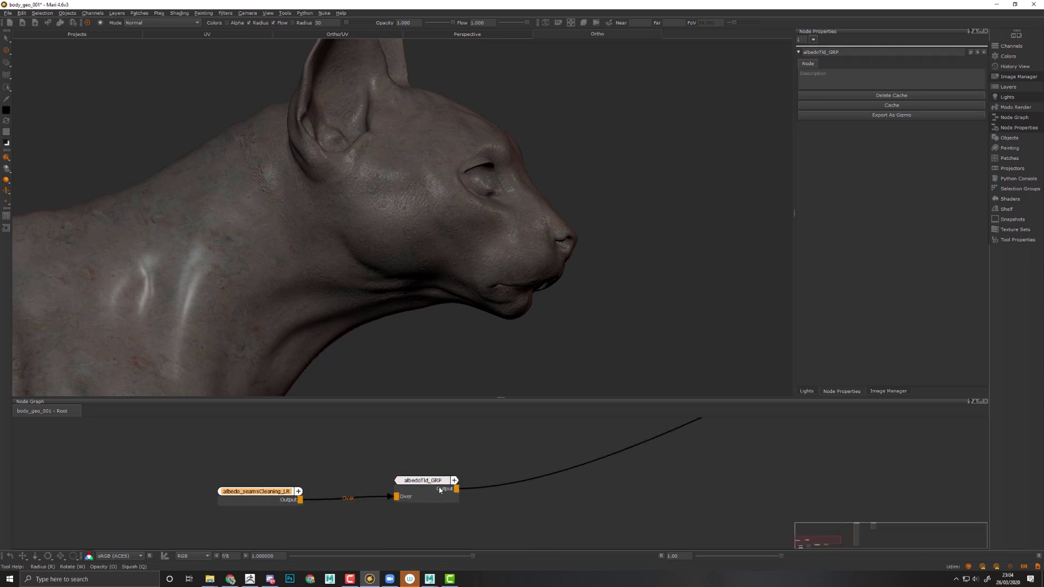
drag(440, 489, 445, 491)
middle_drag(468, 490, 568, 482)
drag(522, 489, 527, 489)
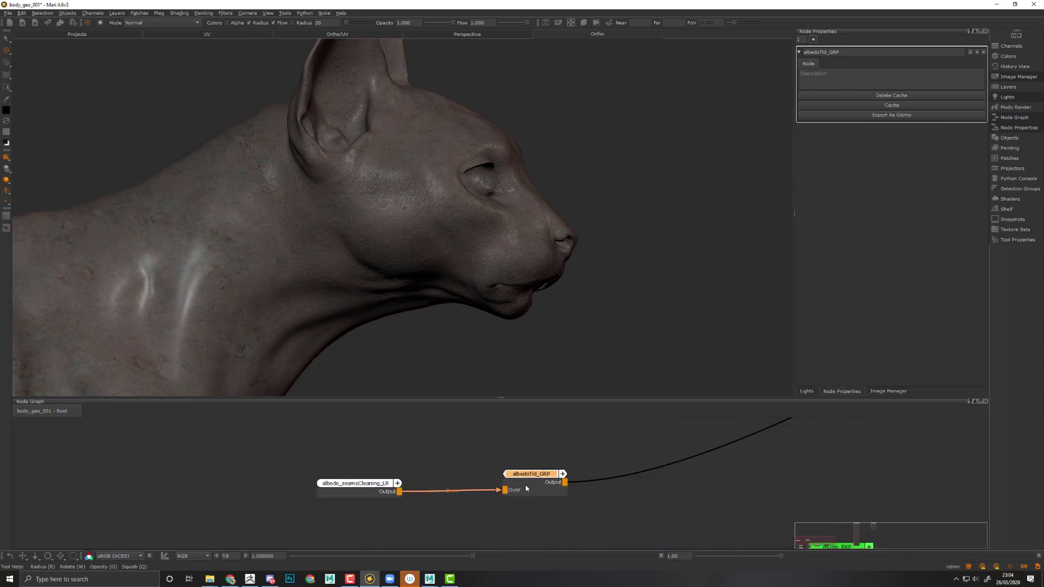
drag(356, 492, 352, 493)
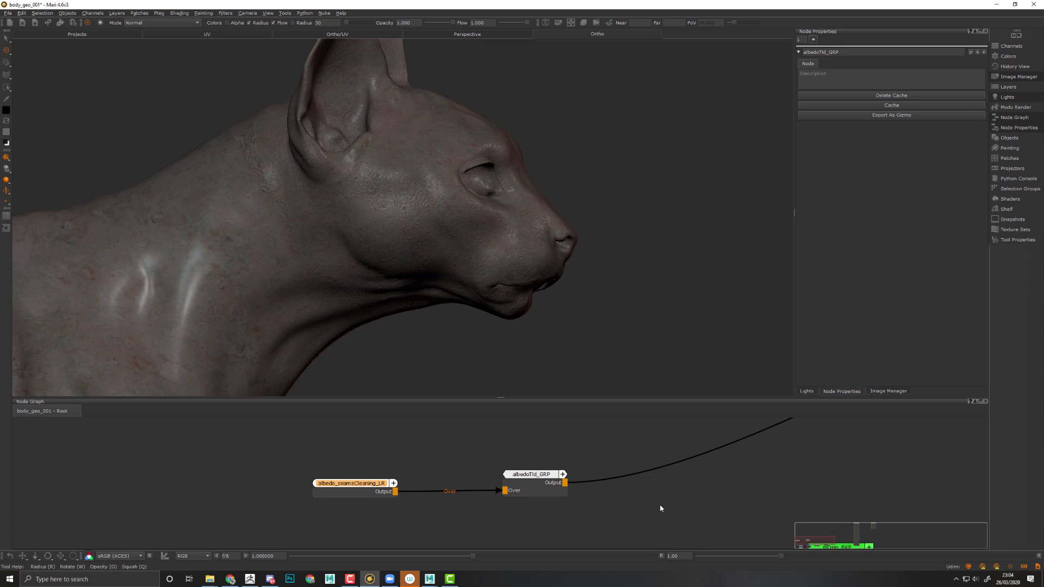
middle_drag(636, 506, 613, 497)
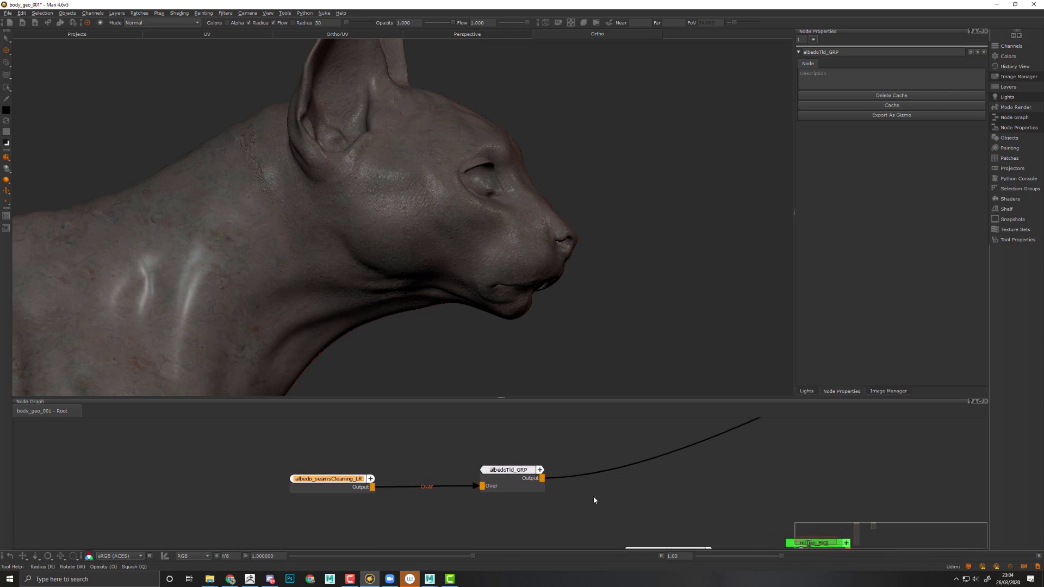
click(489, 479)
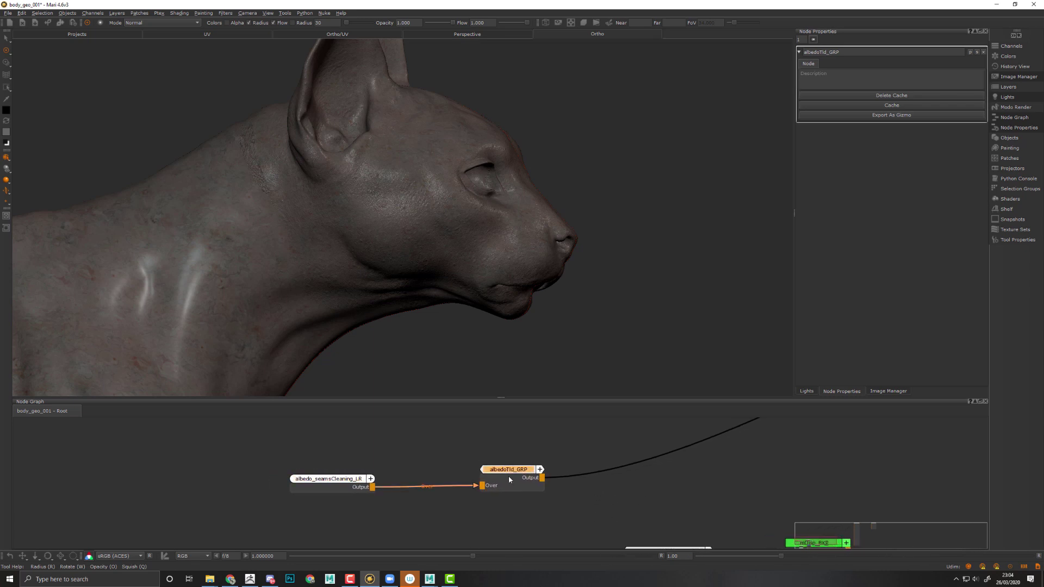
Open the contents of albedoTld_GRP and place its Over input node below albedo_TLD
click(976, 53)
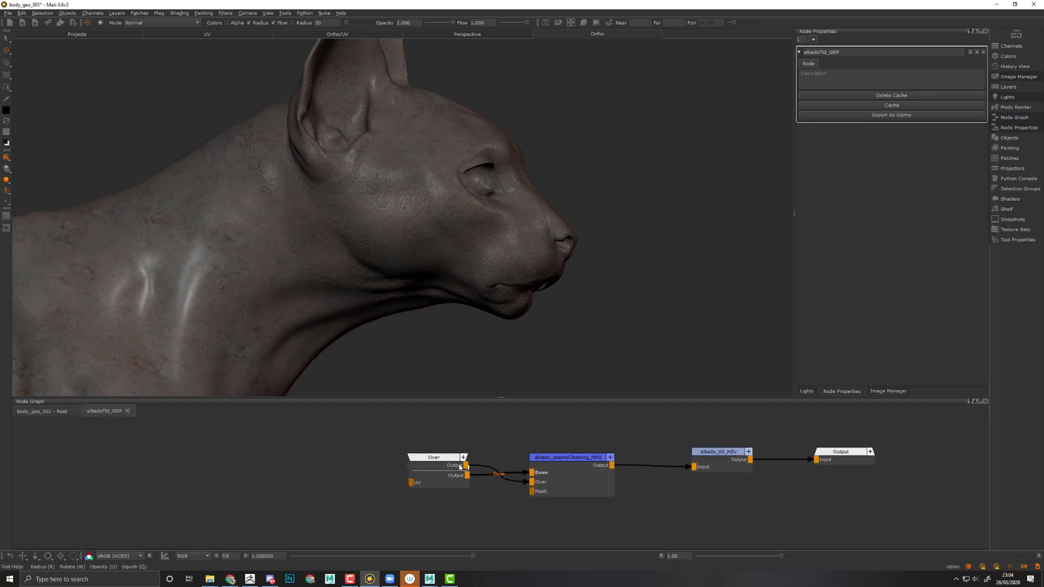
drag(436, 467, 441, 499)
key(f)
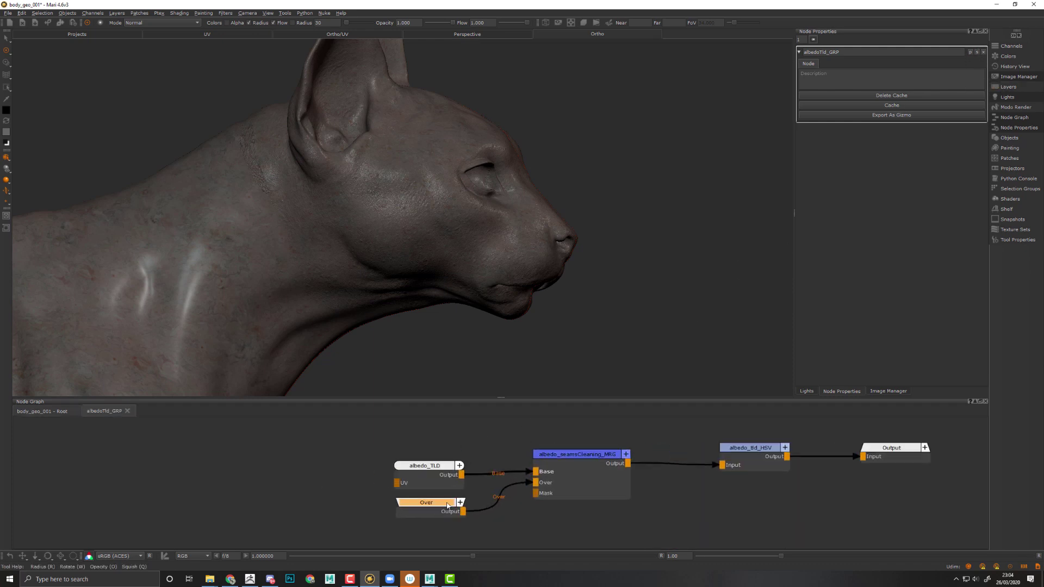
Rename the group's Over input node as albedo_seamsCleaning_IN
click(440, 506)
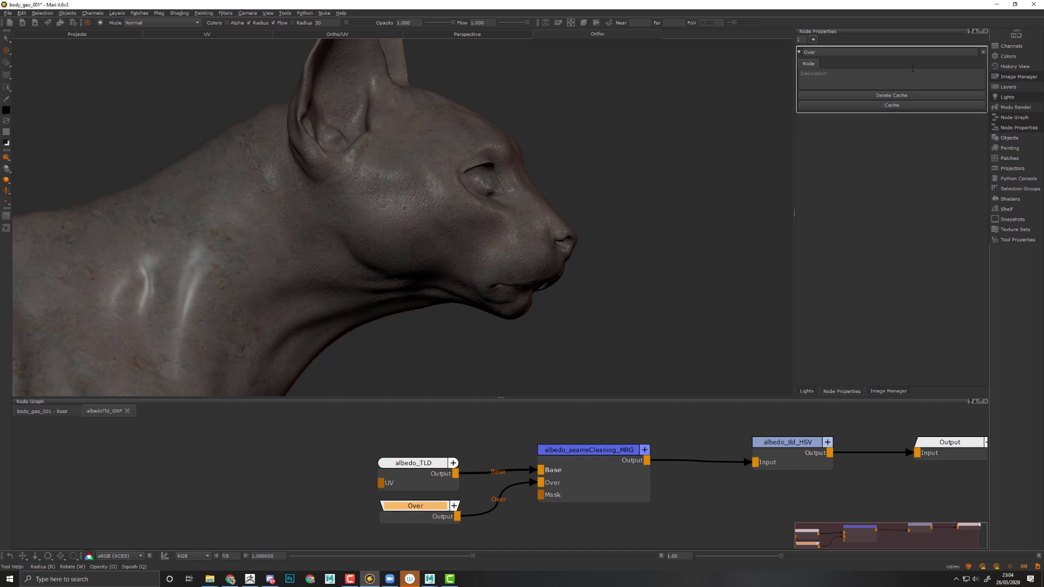
double_click(870, 51)
text(al)
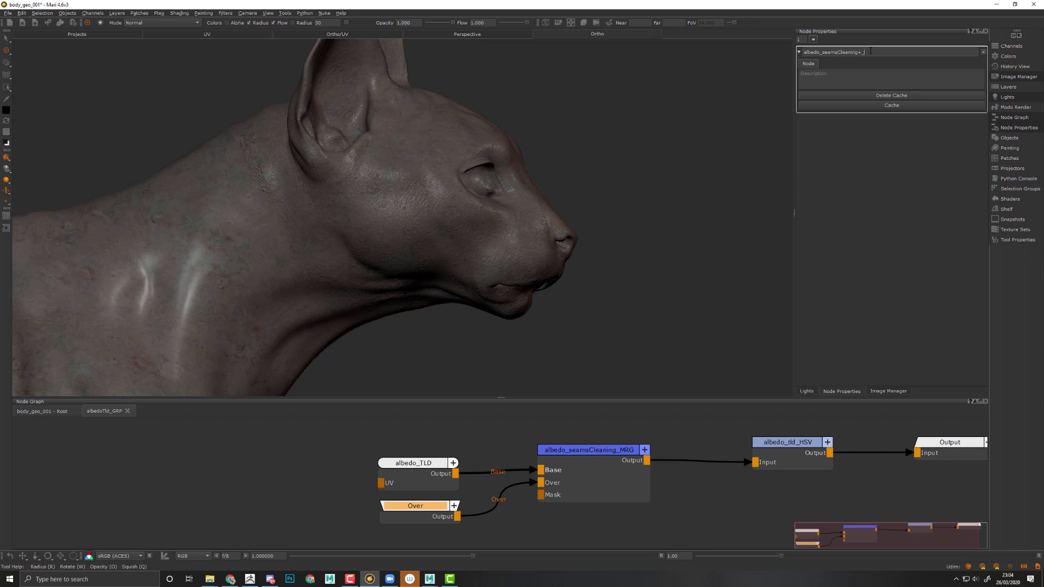
text(bedo_seamsCleaning_IN)
key(Return)
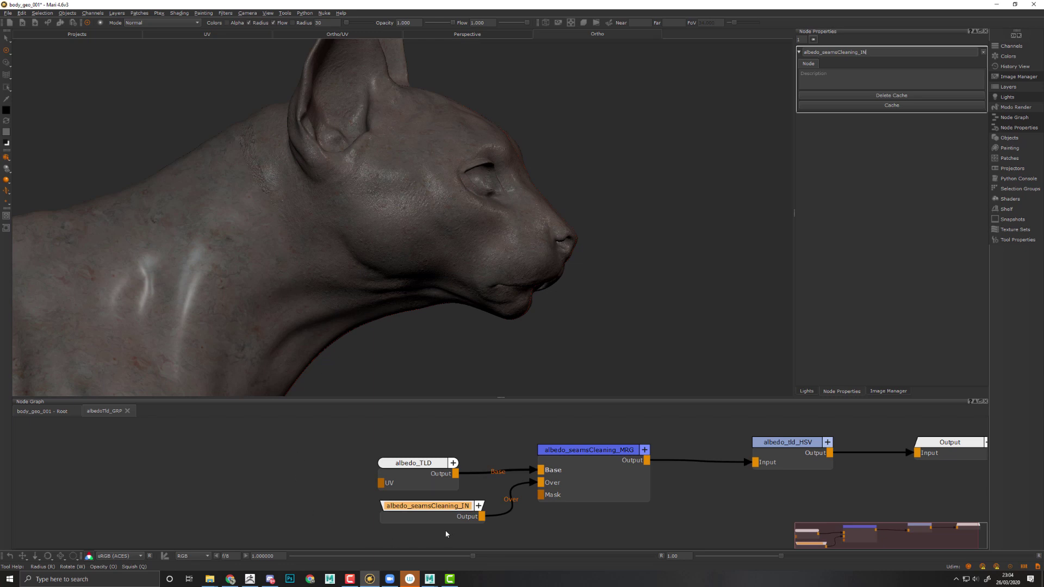
Tidy the group's layout by spacing out the Output node and stacking albedo_seamsCleaning_IN under albedo_TLD
middle_drag(685, 500, 585, 496)
drag(828, 451, 842, 449)
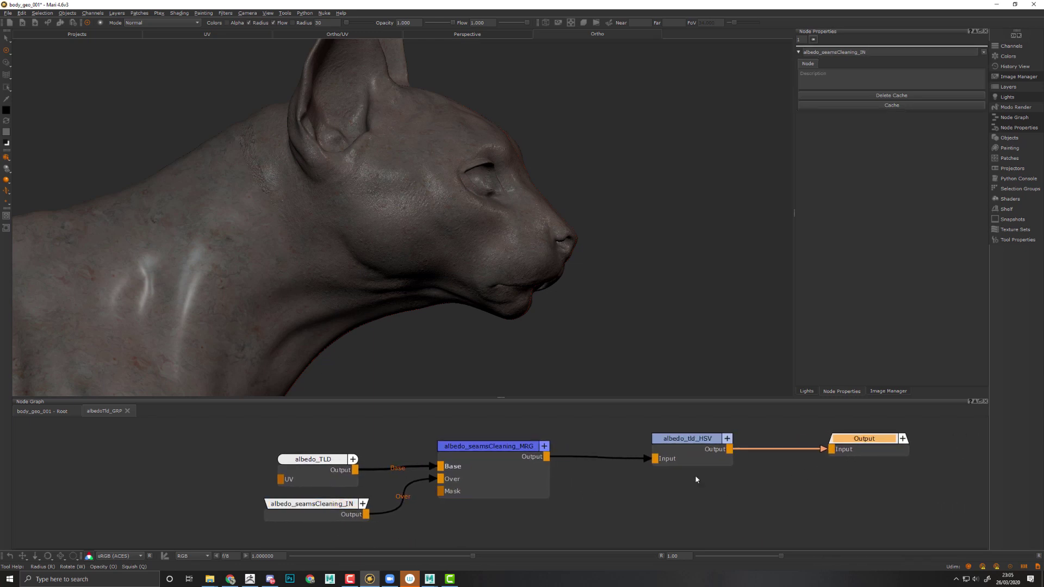
drag(317, 508, 215, 515)
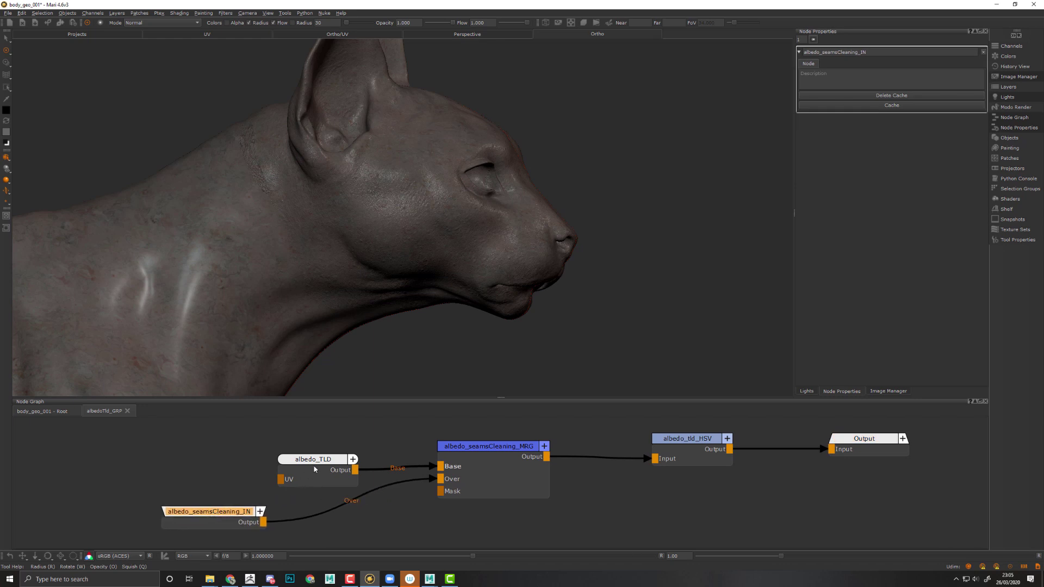
mouse_move(312, 467)
mouse_down()
mouse_move(306, 459)
mouse_move(289, 468)
mouse_move(320, 460)
mouse_move(311, 473)
mouse_up()
drag(216, 521, 314, 515)
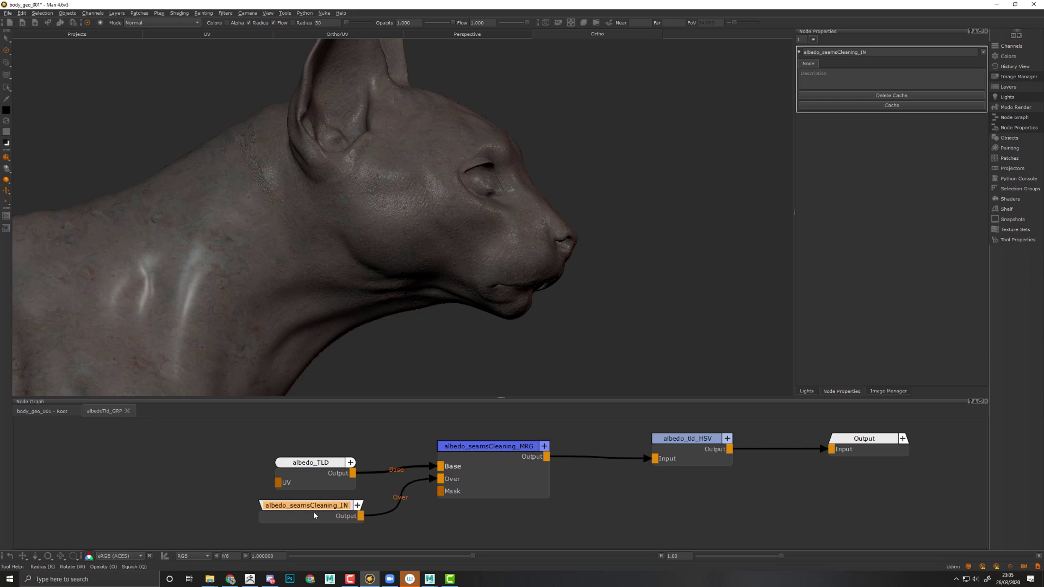
Expose albedo_TLD's U and V Repeat and the HSV node's Hue Shift, Saturation Scale and Value Scale on the group
click(305, 477)
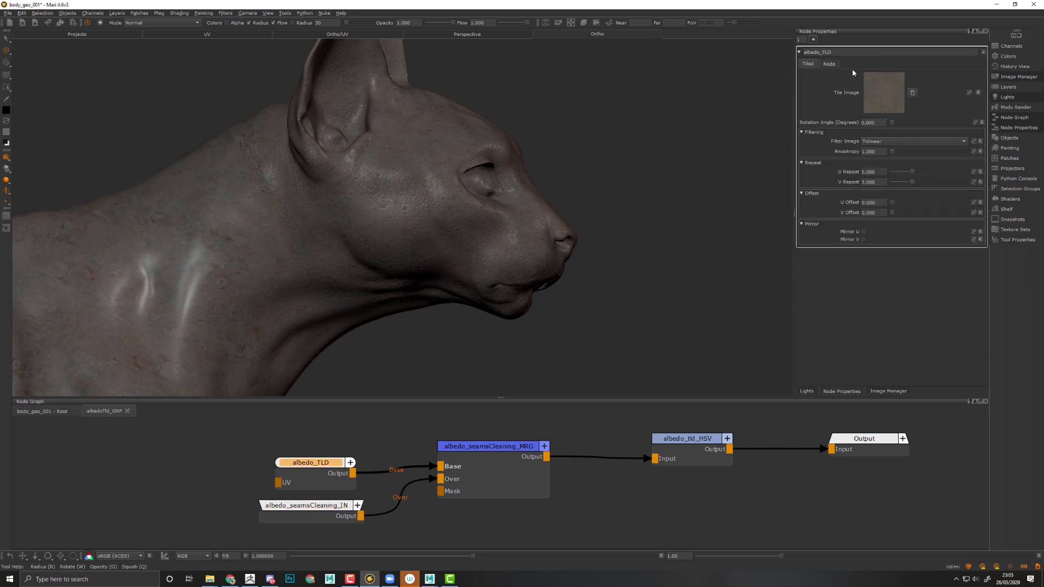
click(974, 173)
drag(695, 449, 691, 450)
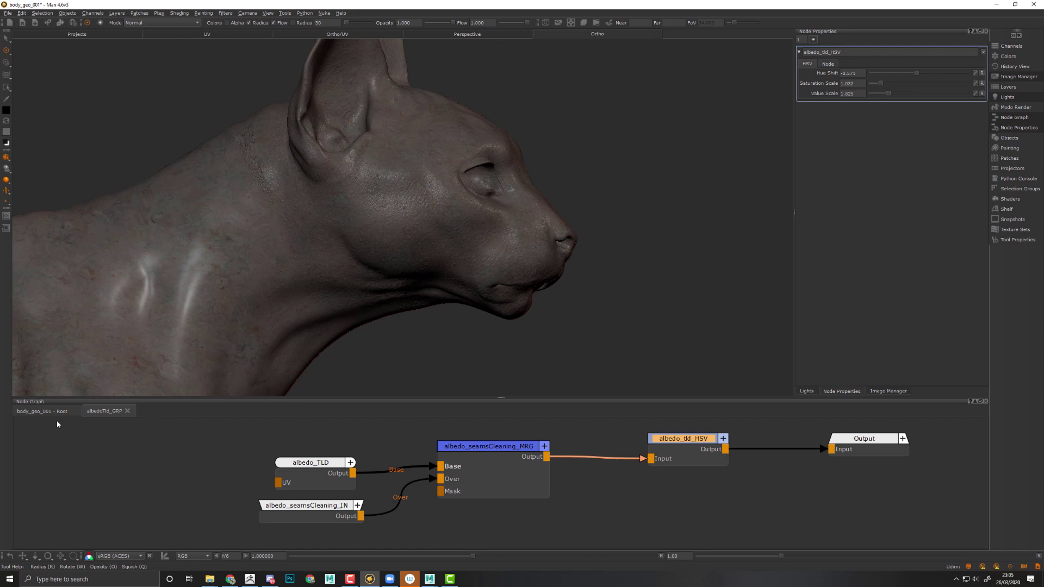
click(976, 74)
click(977, 84)
From the root graph, raise the group's Saturation Scale to about 1.2 and Value Scale to about 3.2, checking flat and full lighting
click(50, 411)
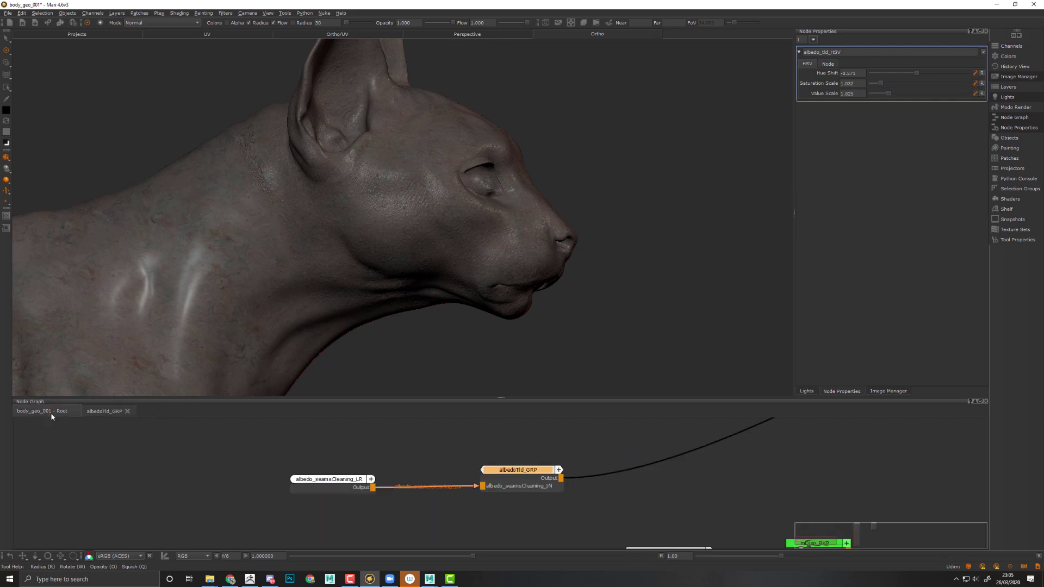
click(533, 481)
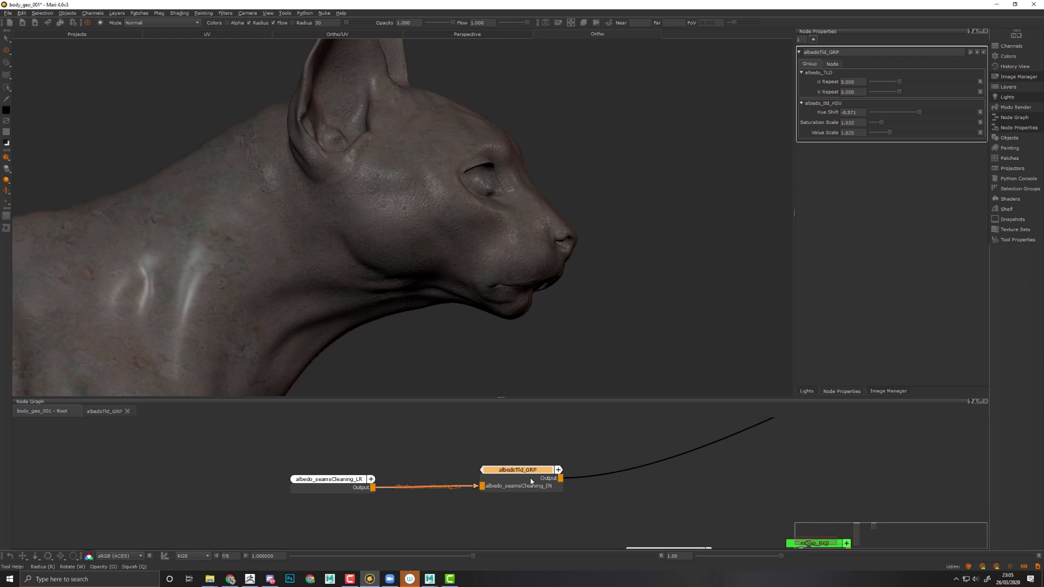
drag(532, 482, 531, 482)
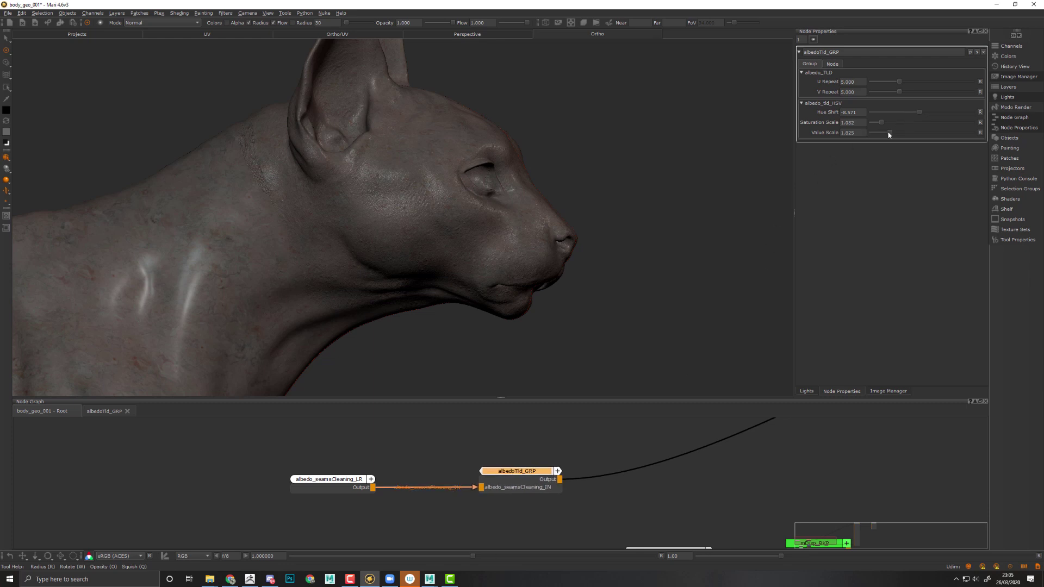
drag(890, 135, 903, 136)
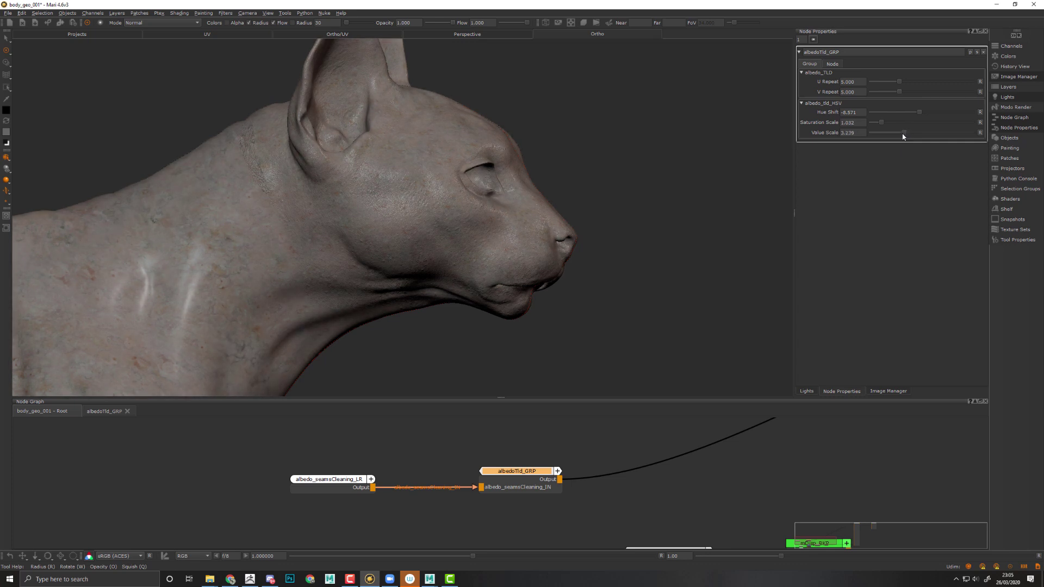
key(F1)
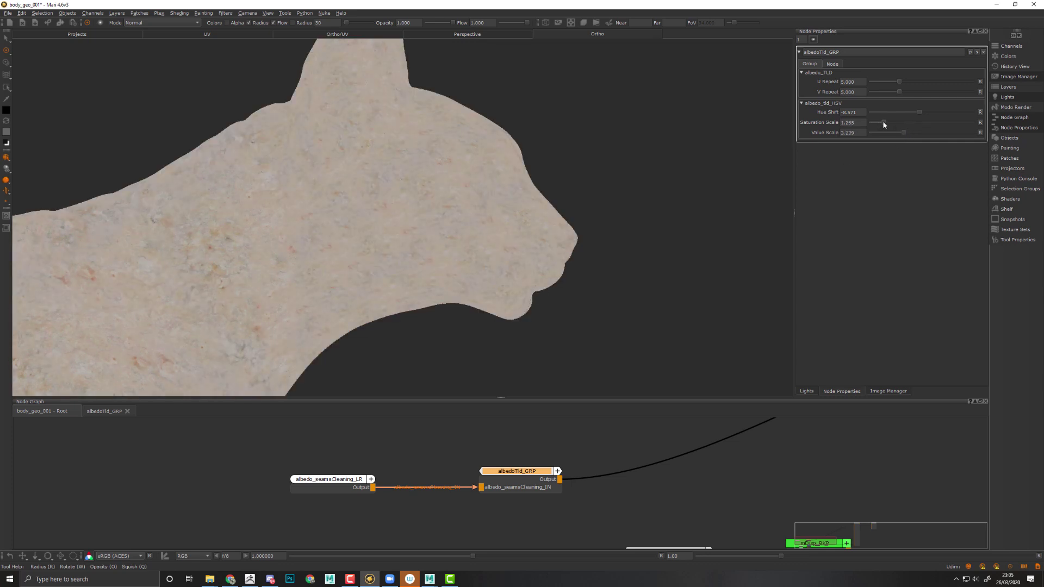
key(F3)
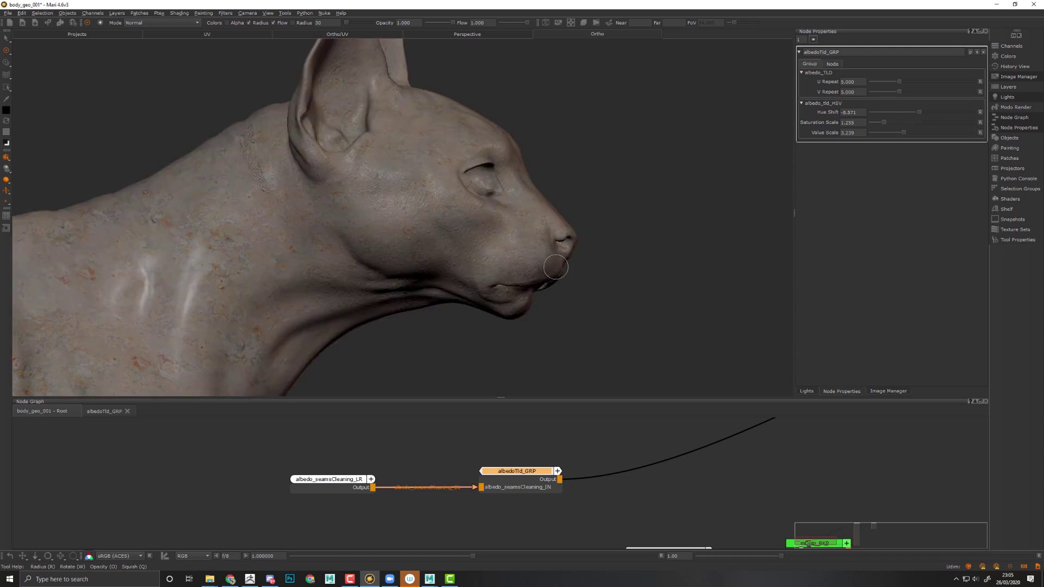
alt+middle_drag(563, 285, 543, 359)
alt+right_drag(549, 266, 585, 266)
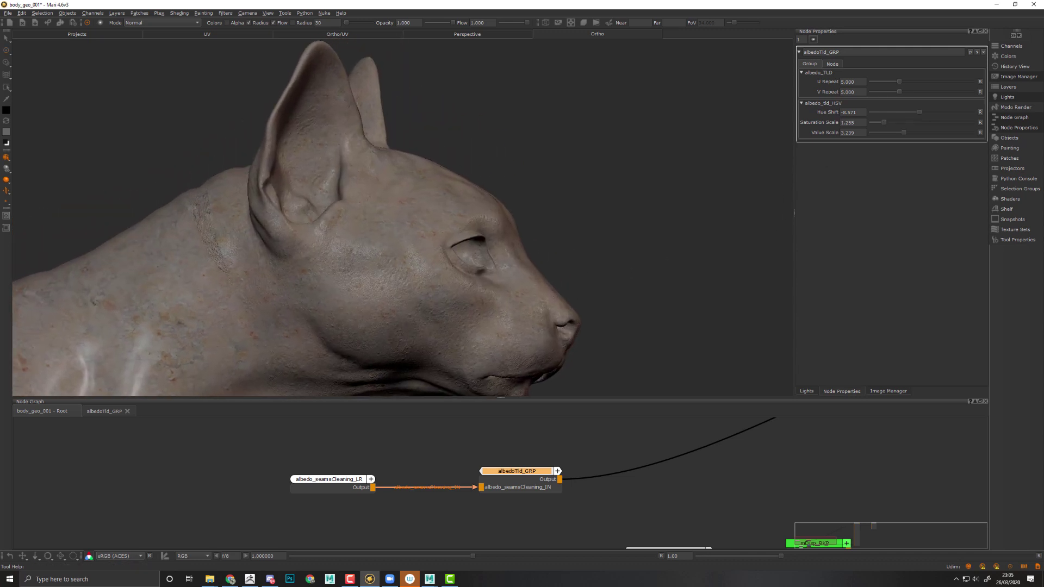
Link albedo_TLD's exposed U Repeat and V Repeat on albedoTld_GRP into a single knob named albedo_Tld_repeat
click(970, 52)
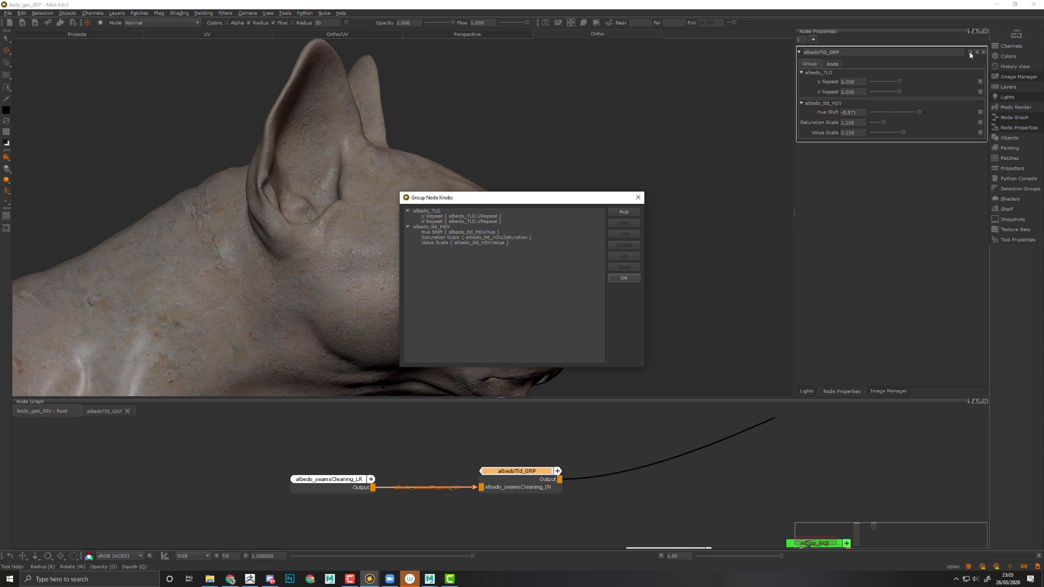
drag(516, 191, 642, 195)
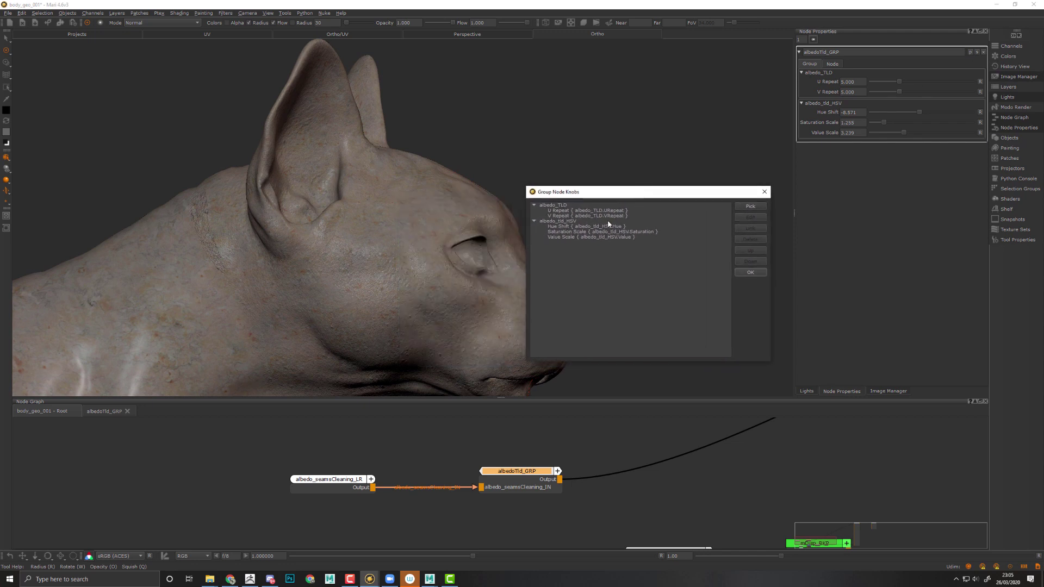
click(611, 211)
shift+click(595, 216)
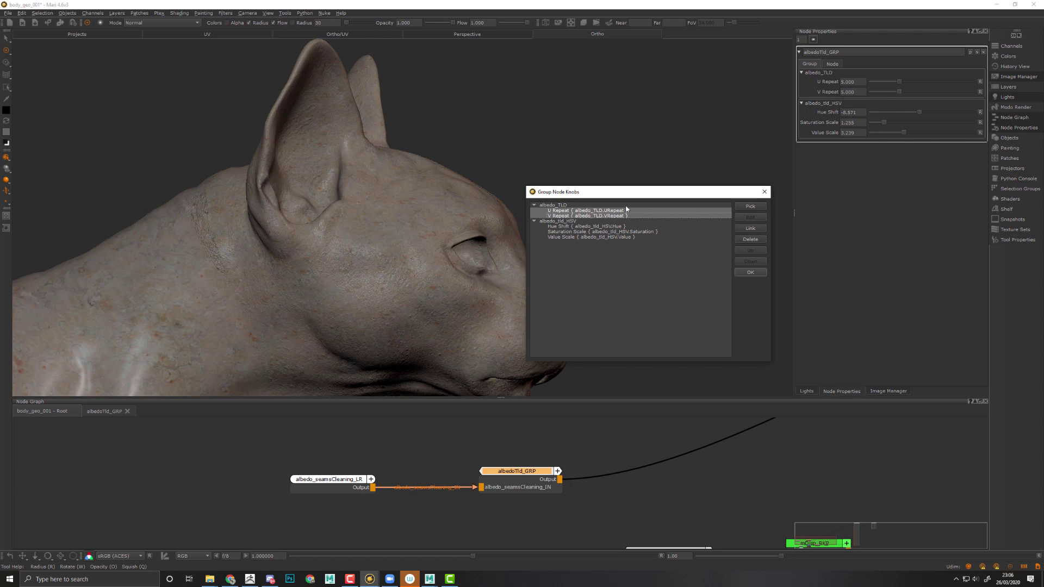
click(752, 229)
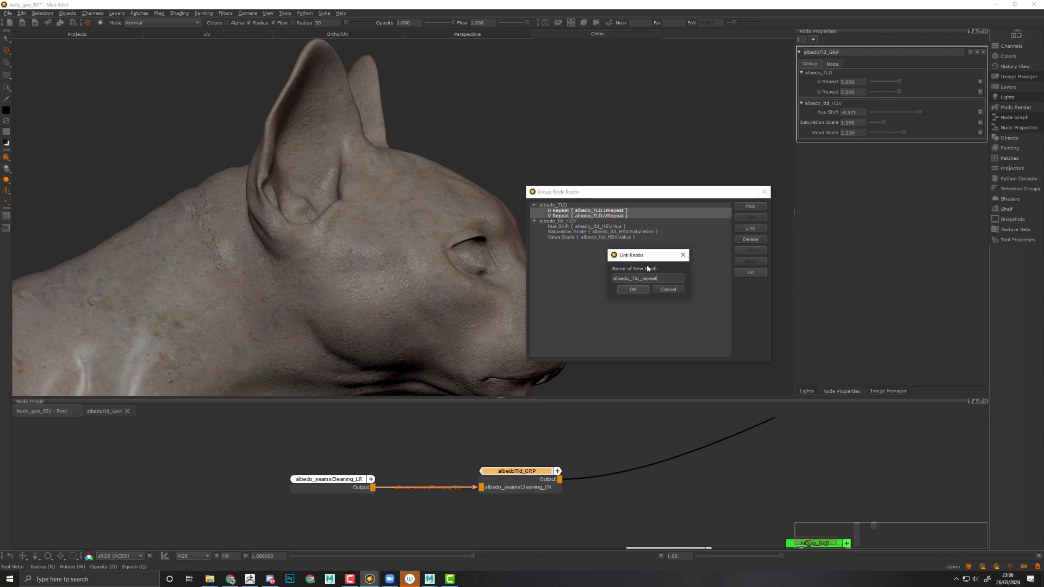
text(at)
key(Return)
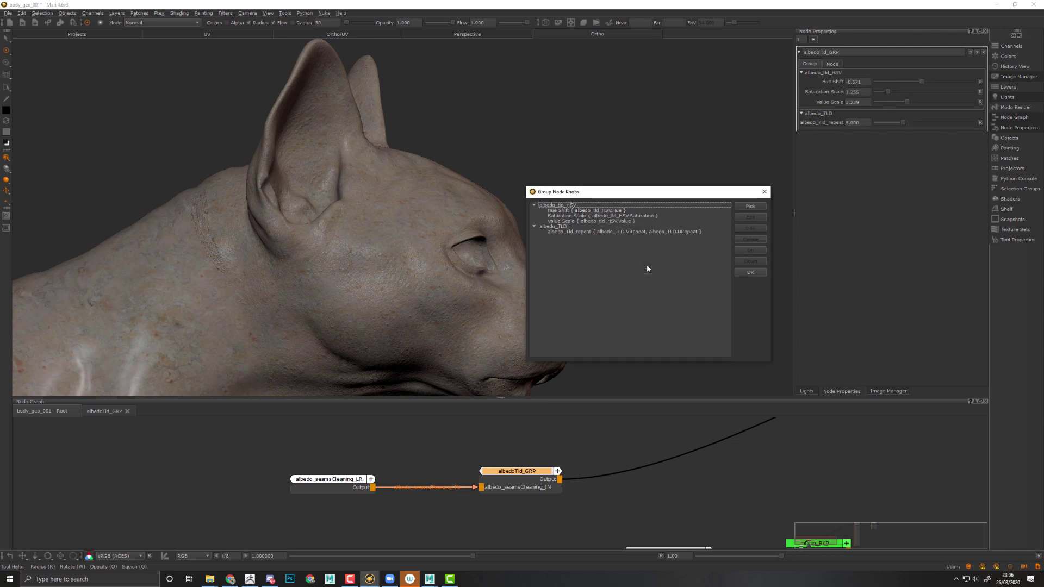
click(750, 272)
Raise the group's albedo_Tld_repeat to about 6.5 and check the texture tiling on the cat's head and neck
drag(903, 122, 910, 123)
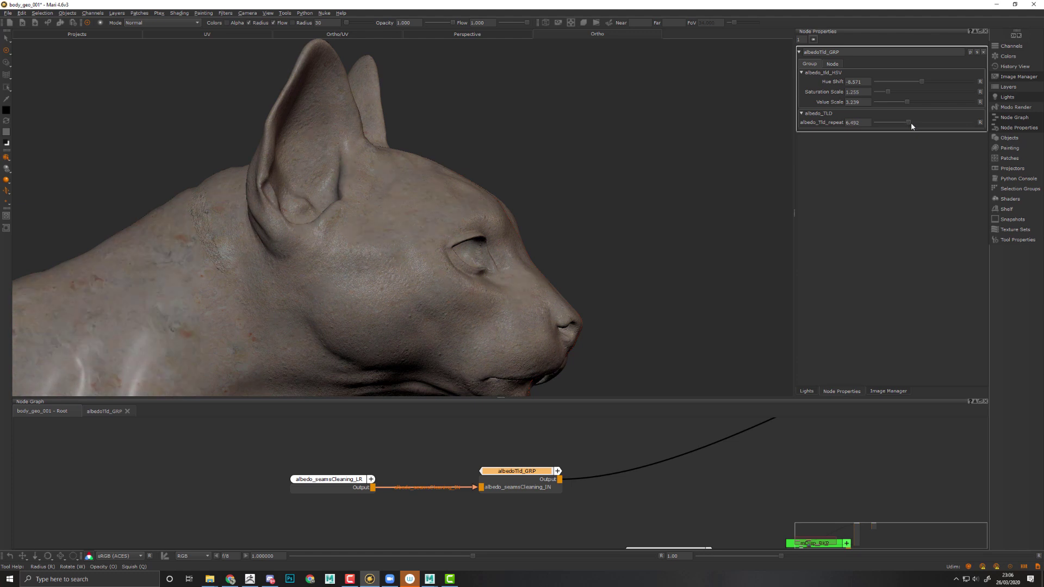
alt+middle_drag(553, 279, 599, 208)
alt+right_drag(600, 208, 625, 247)
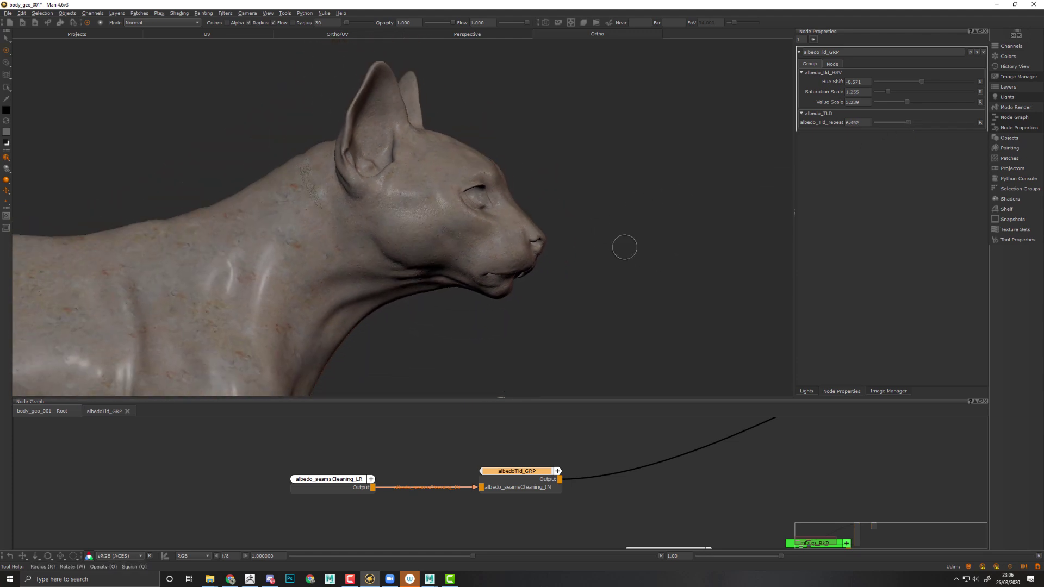
mouse_move(625, 247)
alt+mouse_down()
mouse_move(559, 287)
mouse_move(580, 238)
mouse_move(583, 298)
mouse_move(606, 251)
mouse_move(657, 263)
mouse_move(634, 258)
alt+mouse_up()
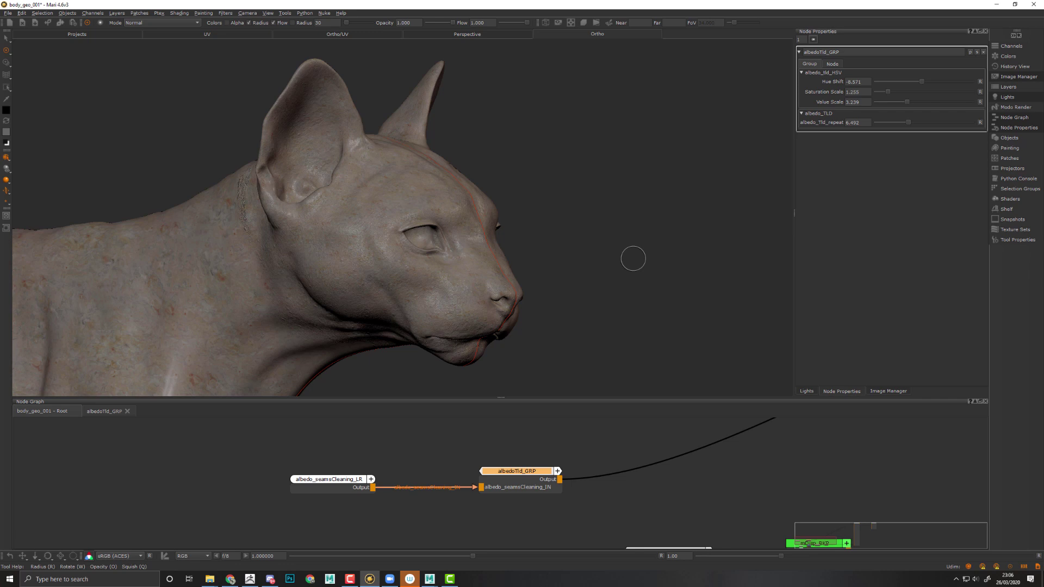
mouse_move(633, 259)
alt+mouse_down()
mouse_move(620, 256)
mouse_move(660, 262)
mouse_move(646, 264)
alt+mouse_up()
alt+middle_drag(645, 264, 641, 269)
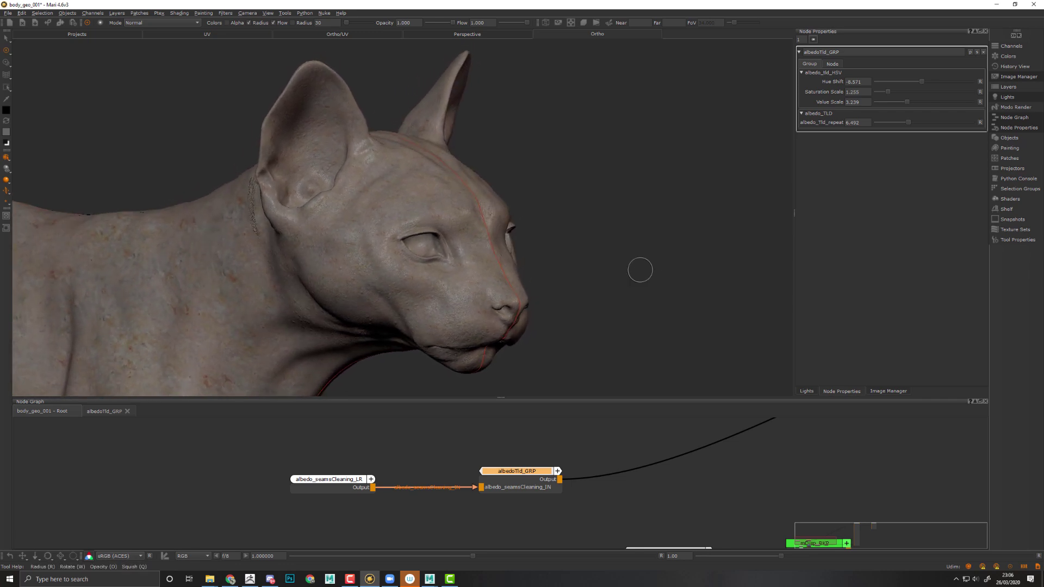
alt+right_drag(641, 269, 653, 272)
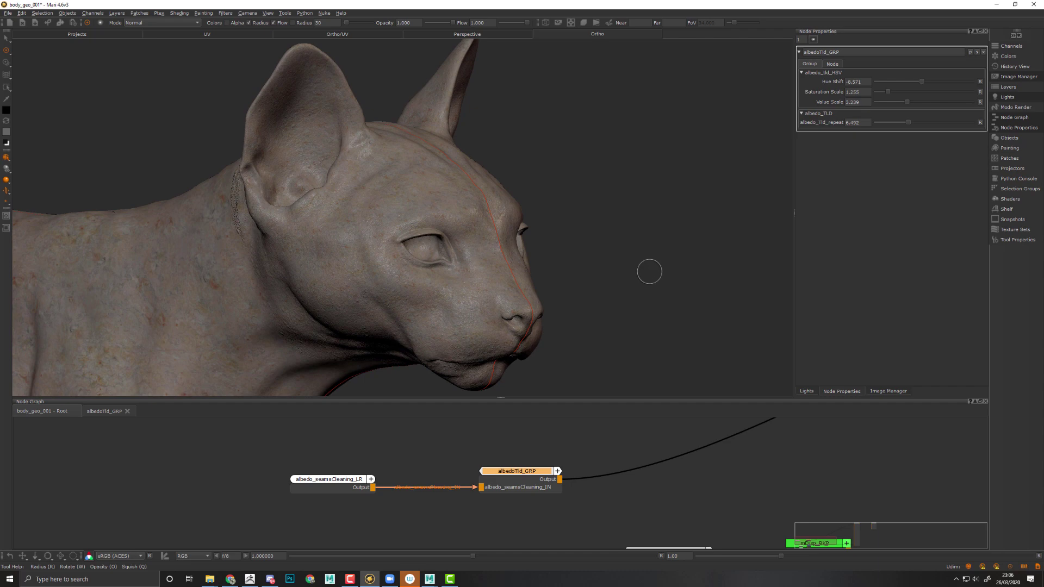